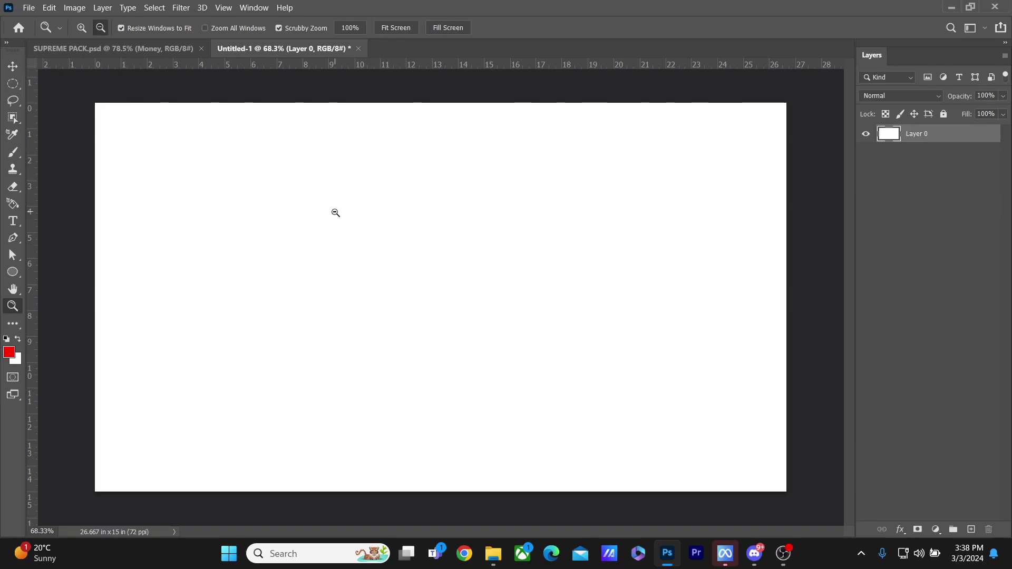
pyautogui.rightClick(377, 204)
pyautogui.click(391, 207)
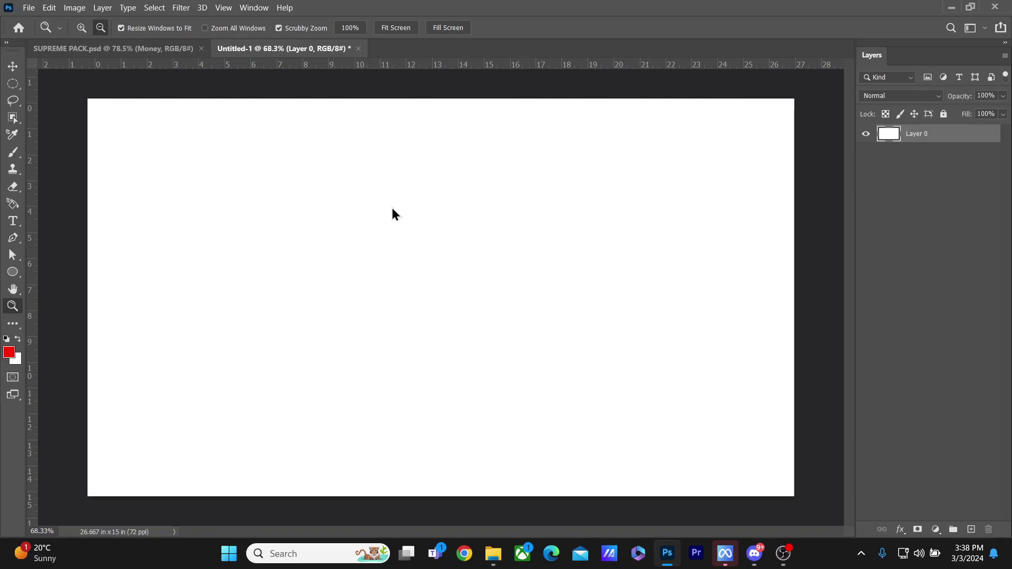
pyautogui.rightClick(419, 211)
pyautogui.click(428, 217)
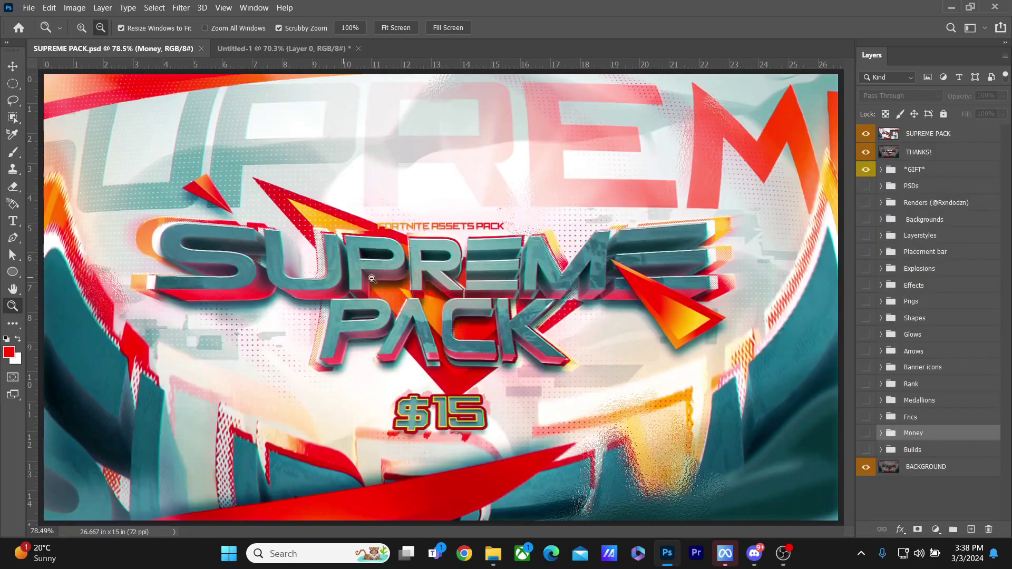
pyautogui.rightClick(429, 229)
pyautogui.click(447, 236)
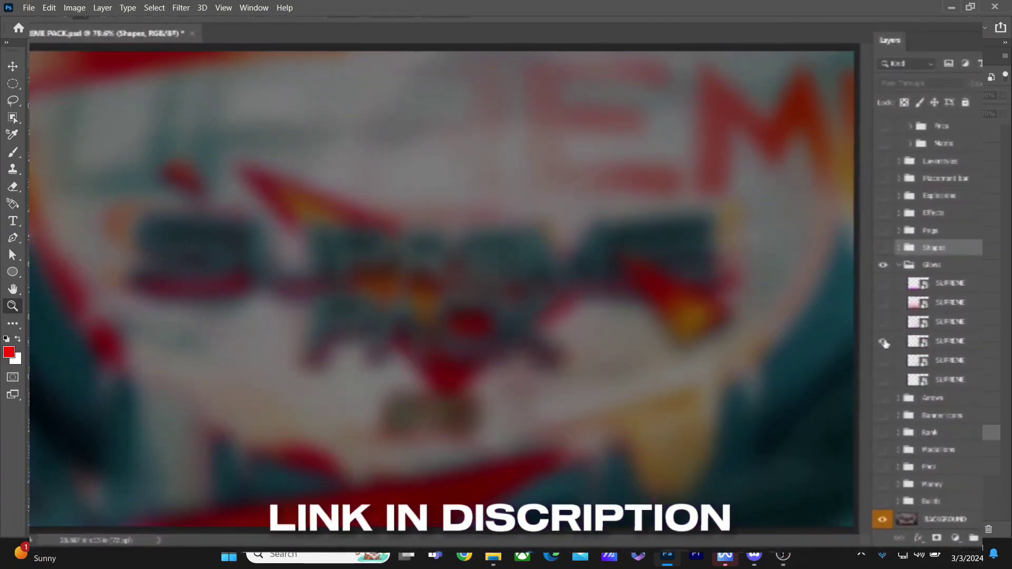
# Open the Renders group of the asset pack and preview several character renders one at a time
pyautogui.click(899, 405)
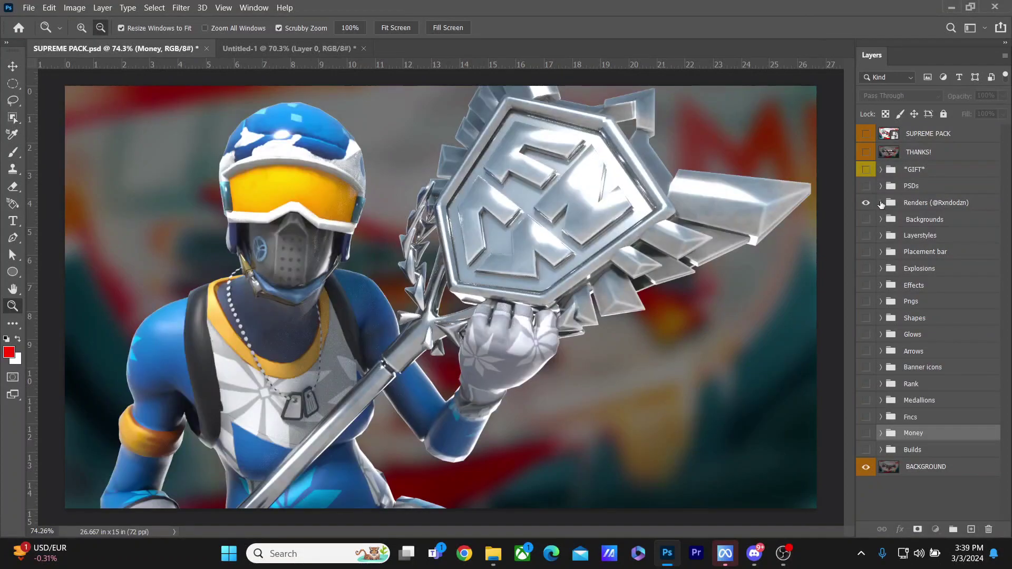
pyautogui.click(881, 203)
pyautogui.click(866, 221)
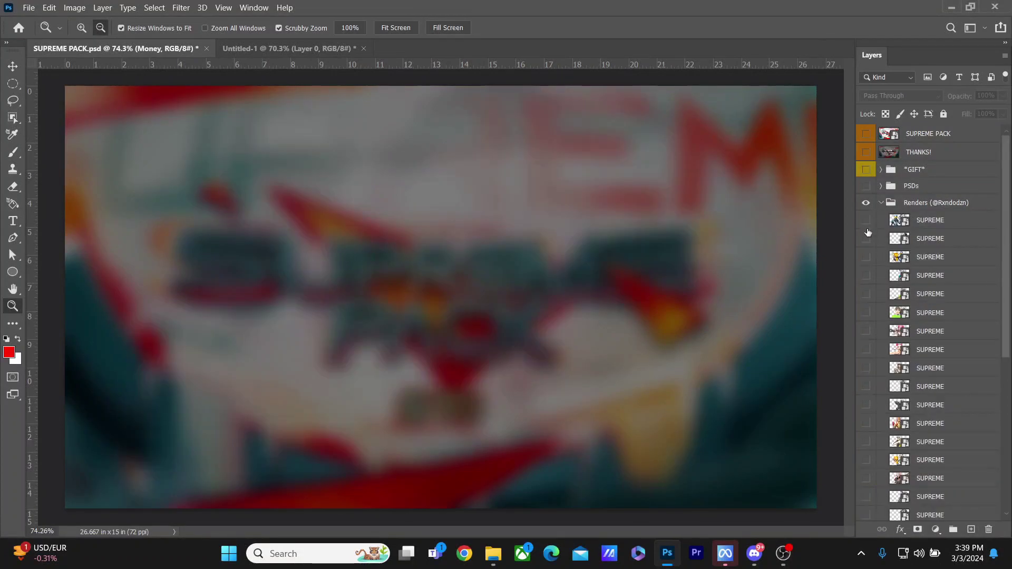
pyautogui.click(866, 238)
pyautogui.click(866, 238)
pyautogui.click(866, 221)
pyautogui.moveTo(338, 237); pyautogui.dragTo(365, 231)
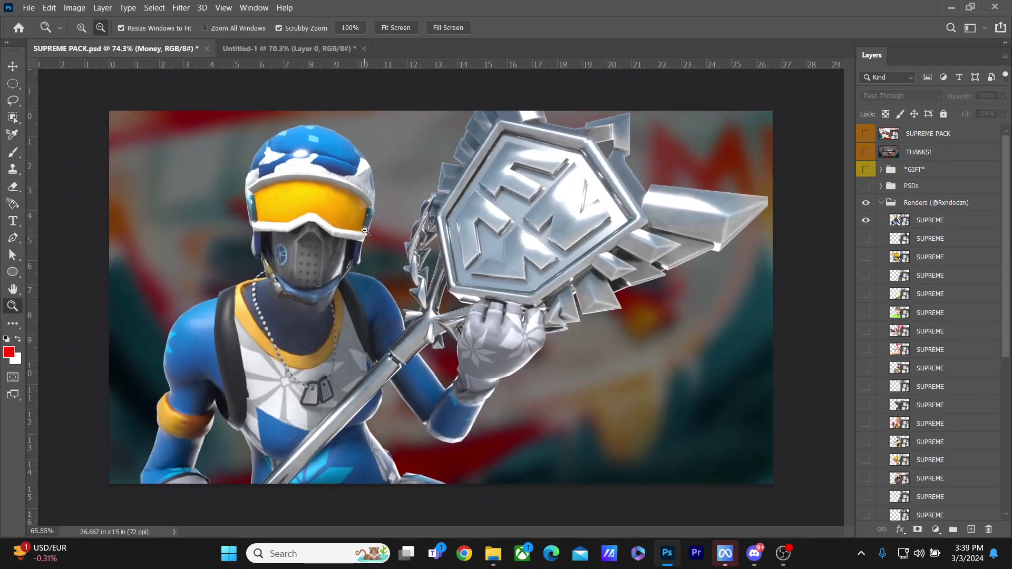
pyautogui.click(866, 221)
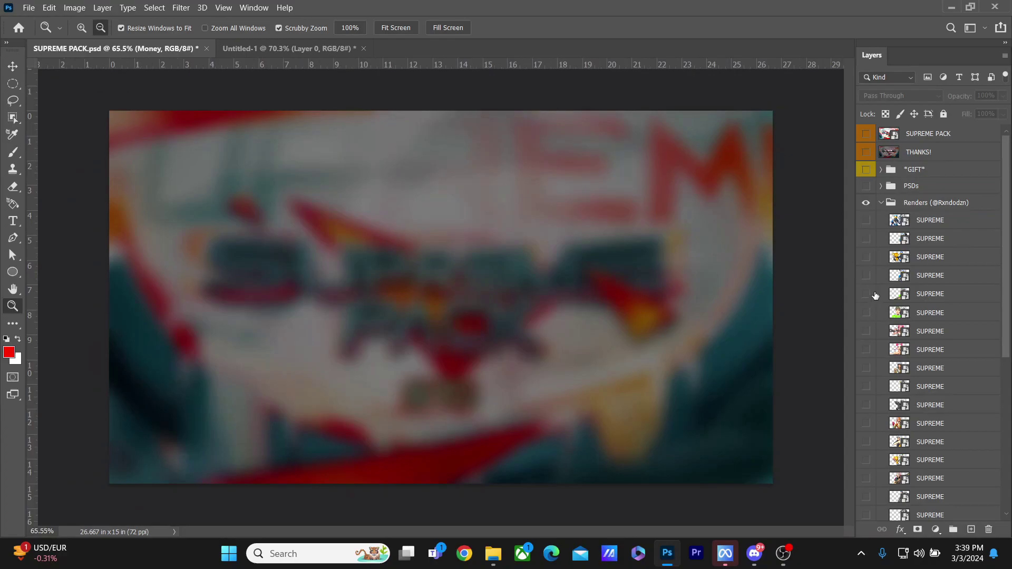
pyautogui.click(866, 293)
pyautogui.click(866, 294)
pyautogui.click(867, 312)
pyautogui.click(868, 314)
pyautogui.click(868, 314)
pyautogui.click(867, 314)
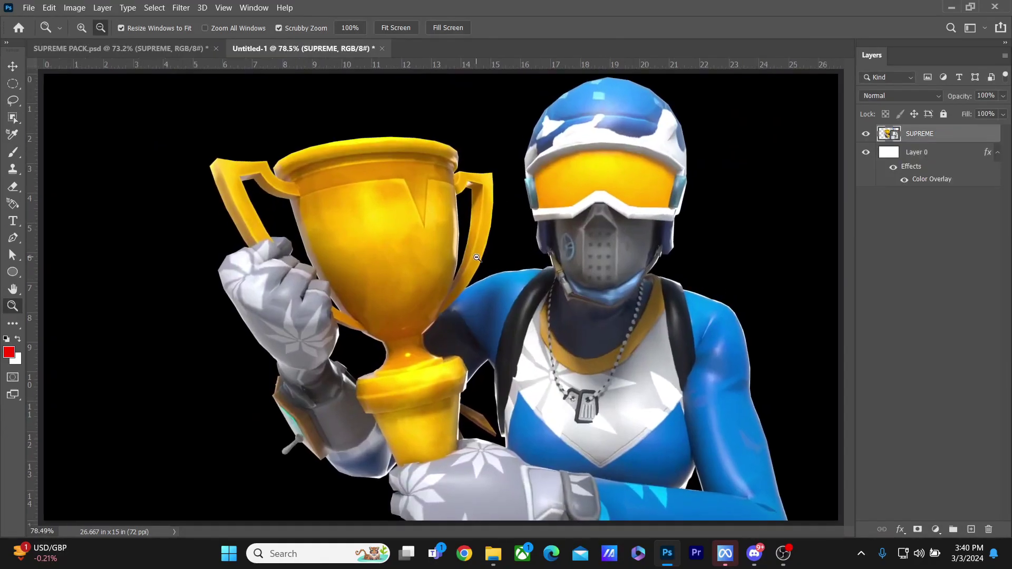
pyautogui.rightClick(476, 257)
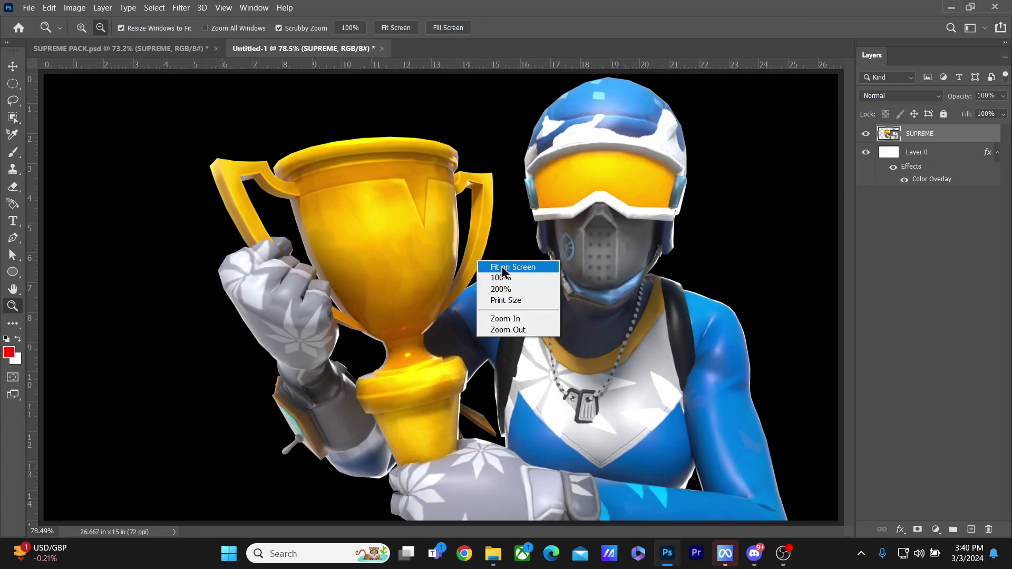
pyautogui.click(501, 268)
pyautogui.click(62, 49)
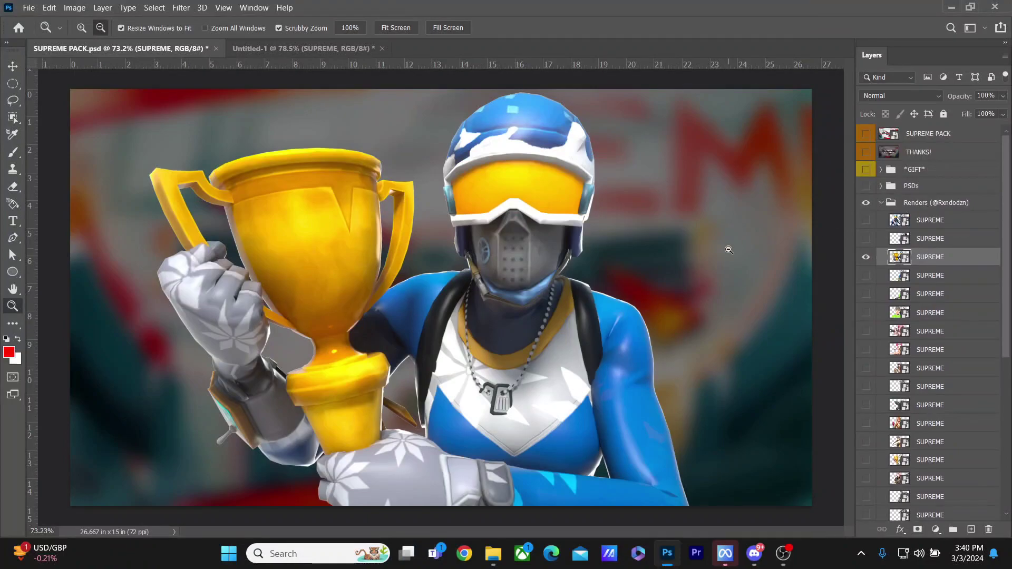
pyautogui.rightClick(694, 241)
pyautogui.click(645, 234)
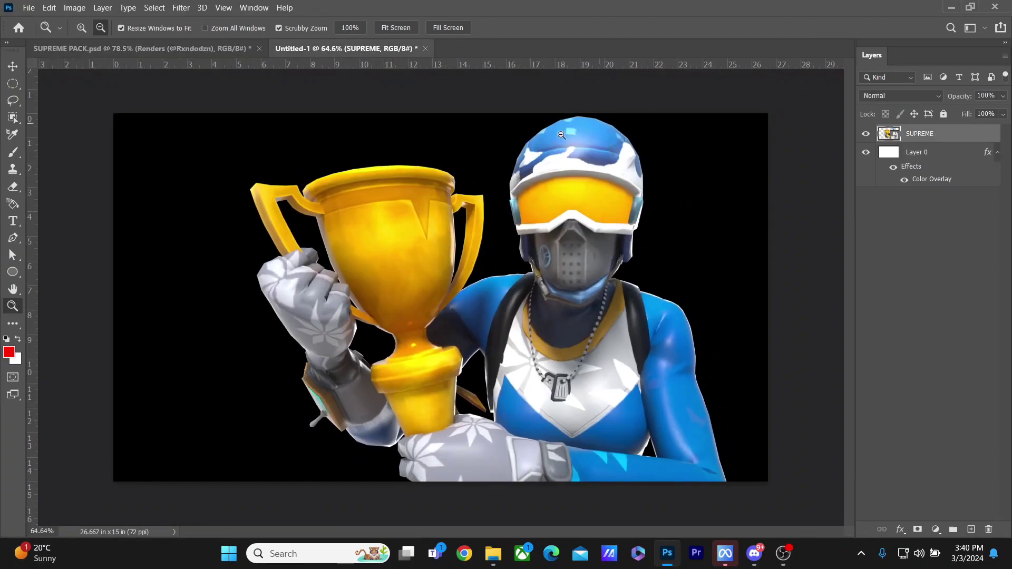
pyautogui.rightClick(485, 231)
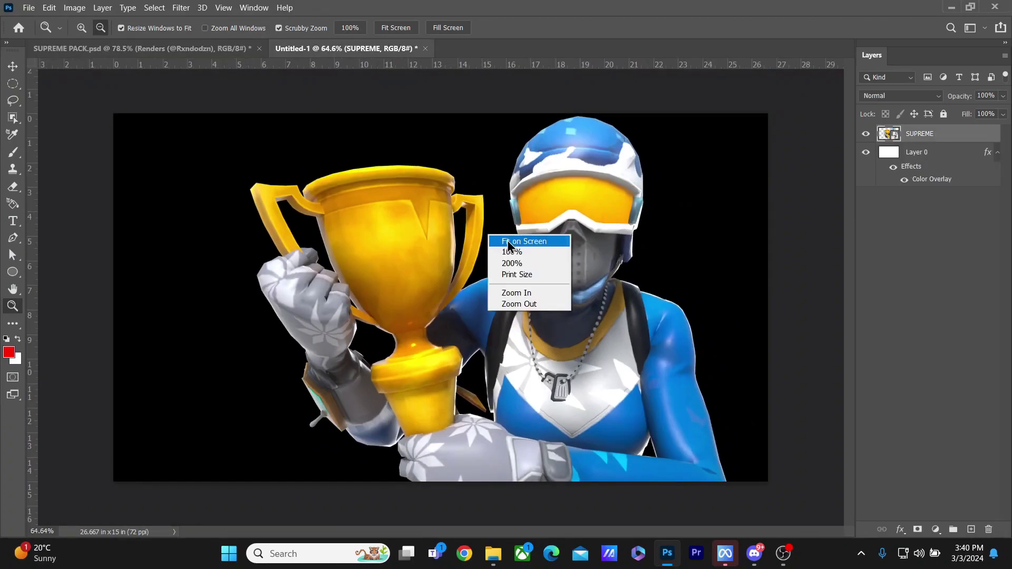
pyautogui.click(500, 236)
pyautogui.rightClick(551, 214)
pyautogui.click(557, 220)
# In SUPREME PACK.psd, hide the Renders group, show the Backgrounds group and expand its Fortnite folder
pyautogui.click(223, 50)
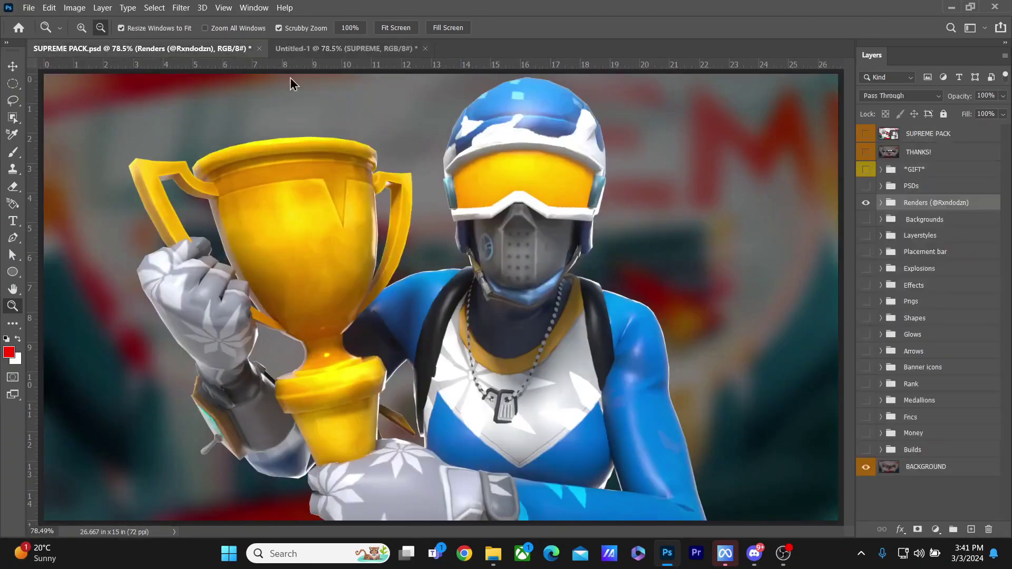
pyautogui.click(866, 203)
pyautogui.click(866, 219)
pyautogui.click(881, 219)
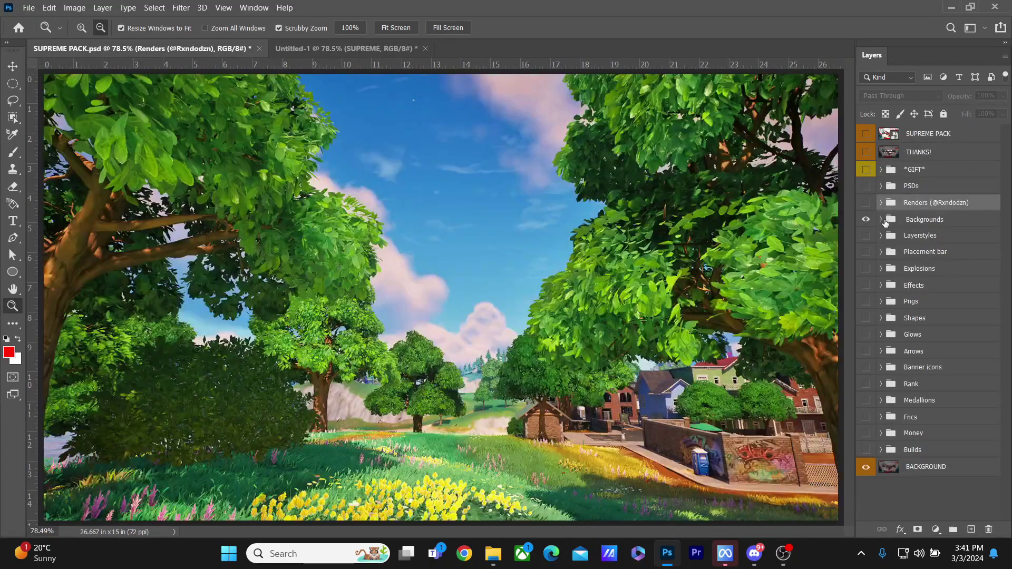
pyautogui.click(892, 235)
pyautogui.scroll(-5, 901, 271)
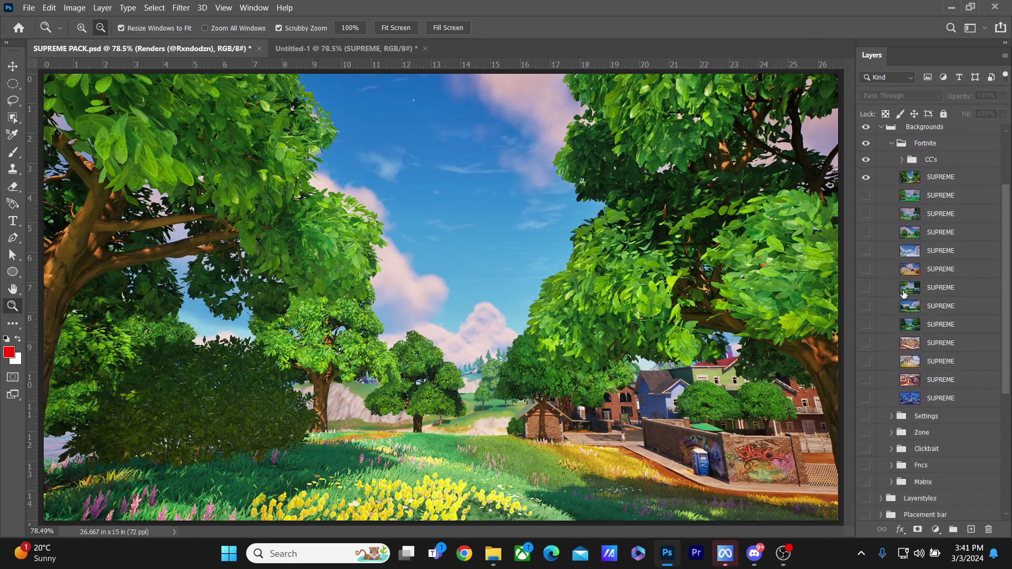
pyautogui.scroll(4, 901, 271)
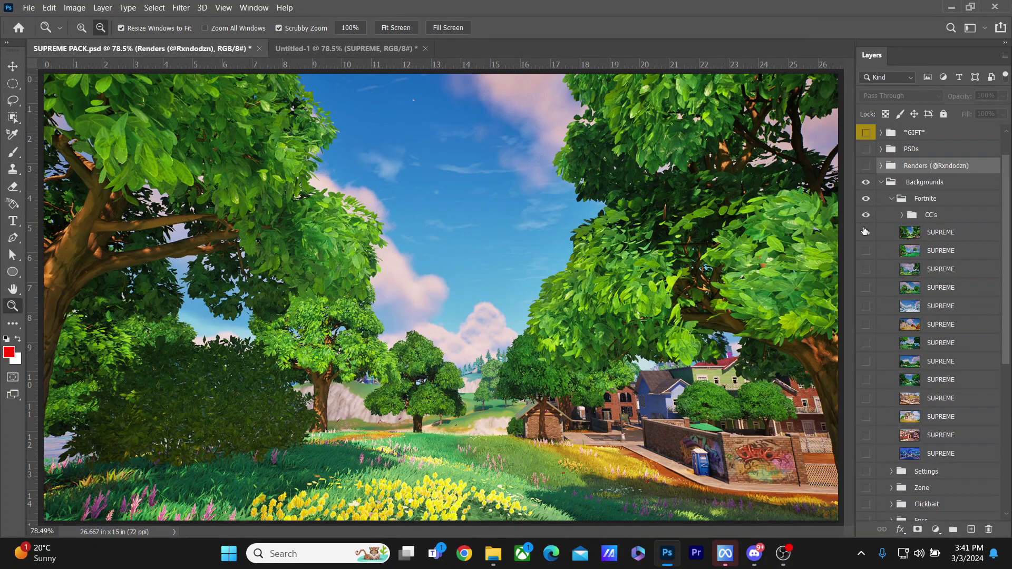
# Compare the Fortnite background with and without the CC's colour correction group
pyautogui.click(931, 217)
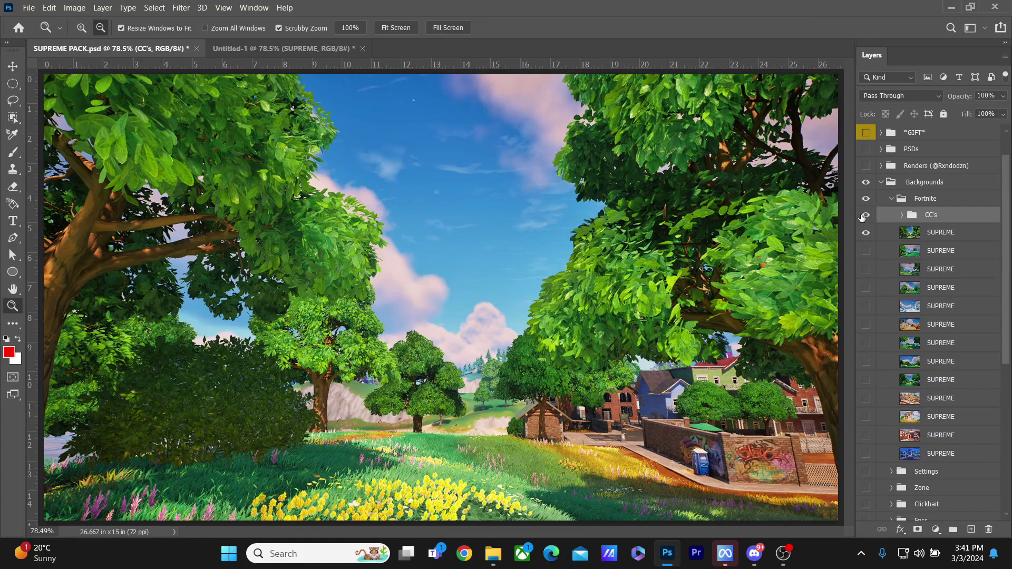
pyautogui.moveTo(661, 219); pyautogui.dragTo(653, 221)
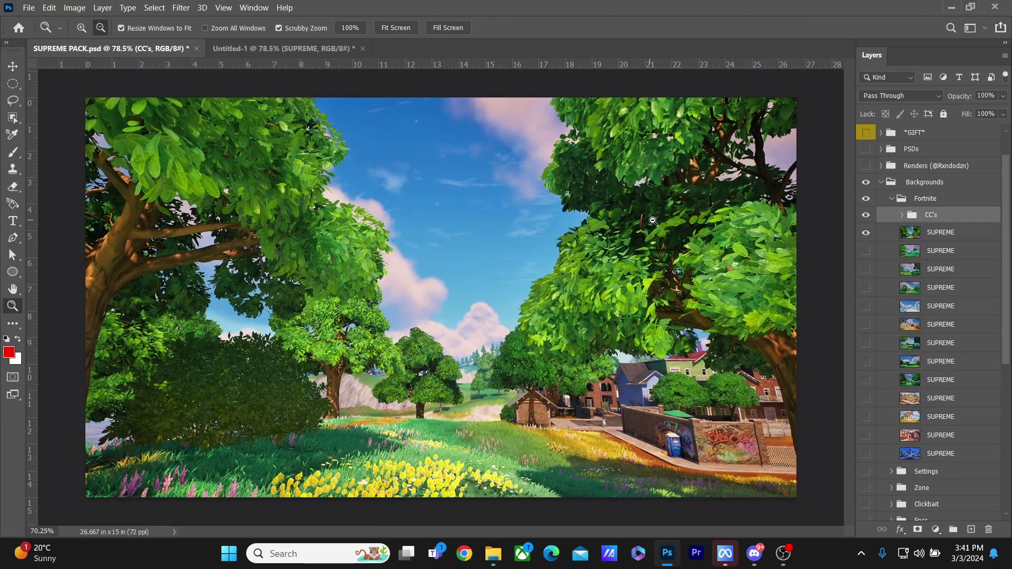
pyautogui.click(865, 217)
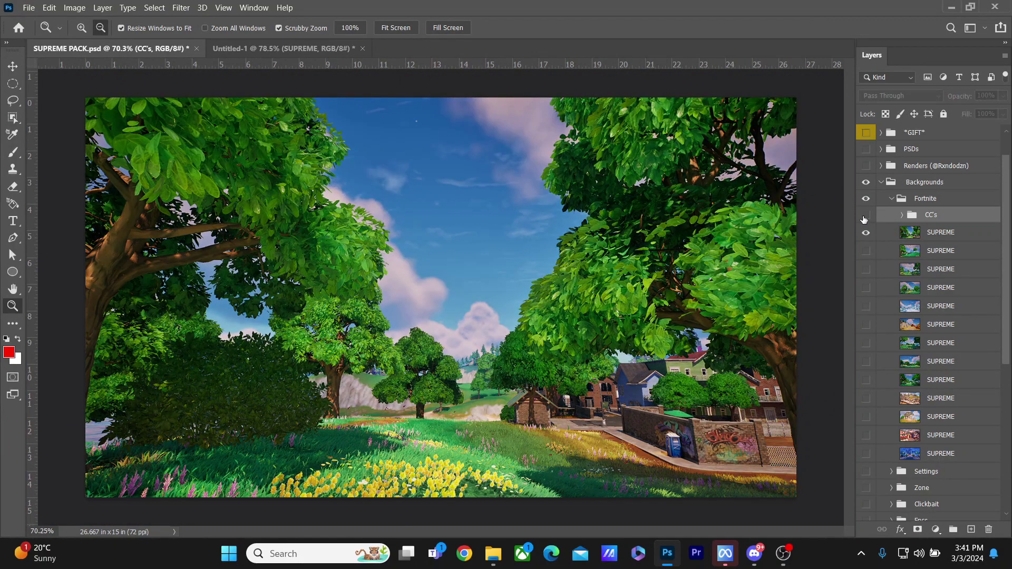
pyautogui.rightClick(336, 196)
pyautogui.click(364, 203)
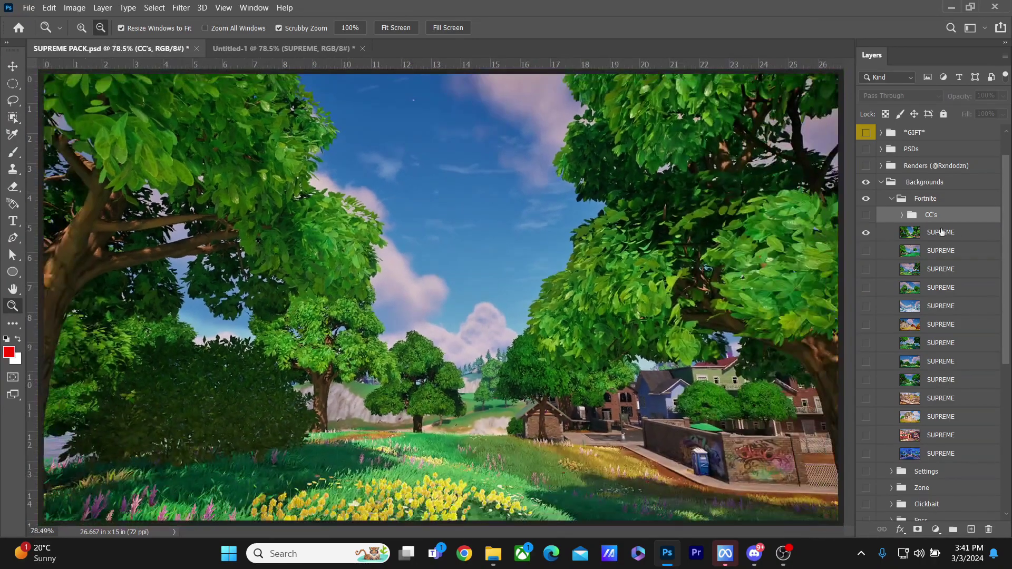
pyautogui.click(865, 216)
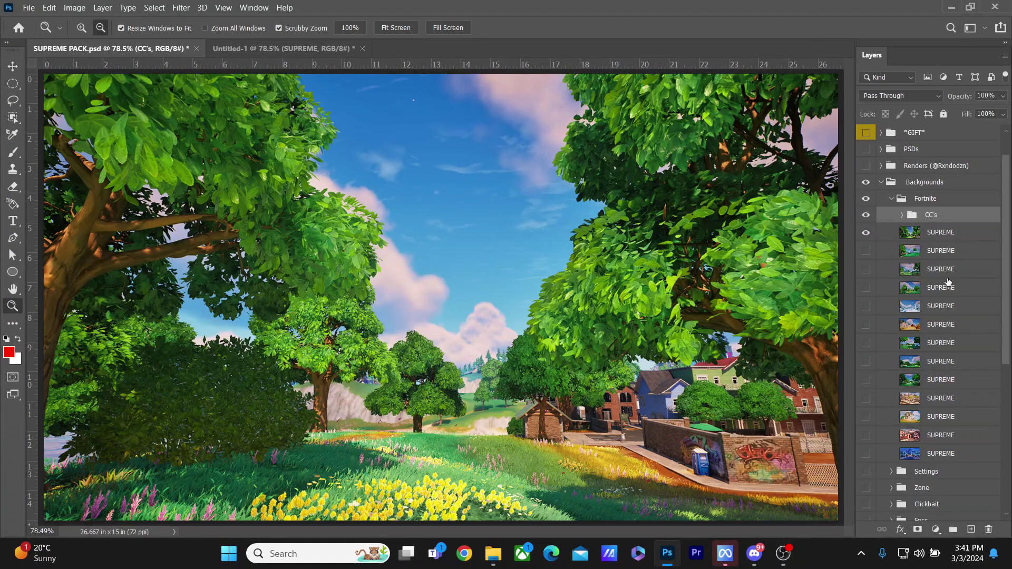
# Preview the first Fortnite backgrounds and copy the flower meadow with pink clouds into the Untitled-1 document
pyautogui.click(937, 236)
pyautogui.click(865, 233)
pyautogui.click(866, 251)
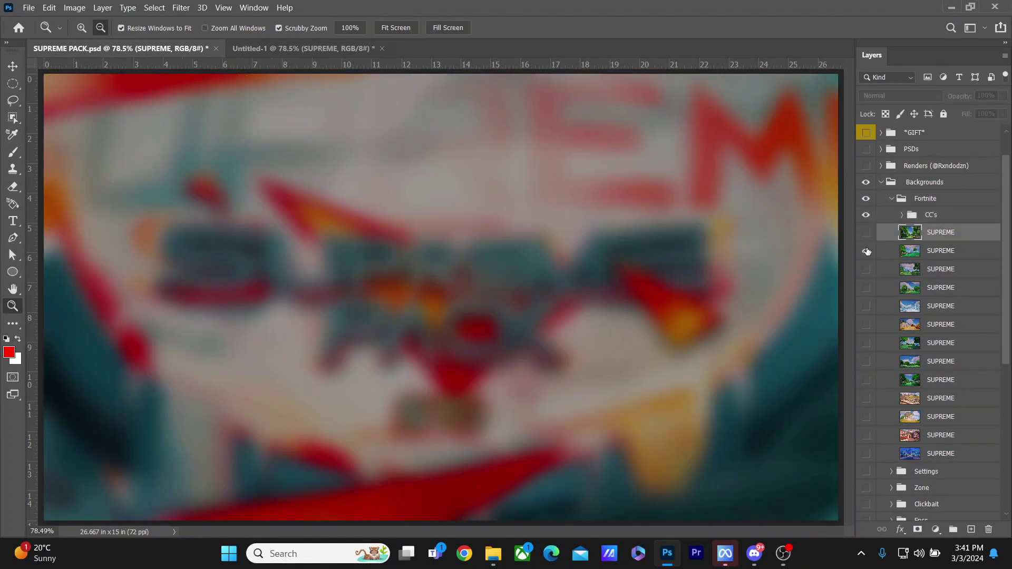
pyautogui.click(866, 250)
pyautogui.click(866, 269)
pyautogui.click(866, 269)
pyautogui.click(866, 288)
pyautogui.moveTo(933, 294); pyautogui.dragTo(500, 298)
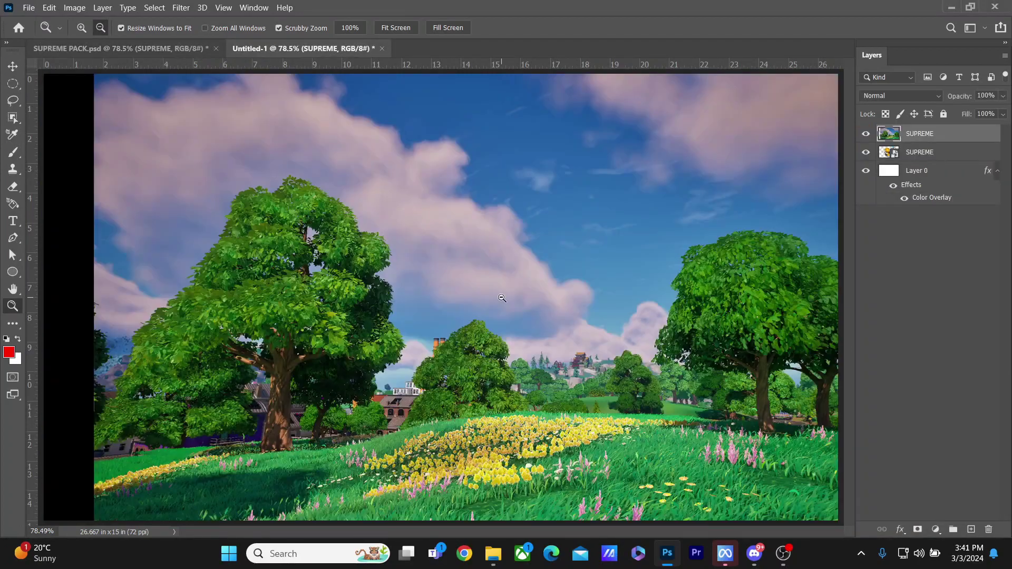
# Place the meadow background beneath the trophy render and transform it to cover the whole canvas
pyautogui.moveTo(938, 136); pyautogui.dragTo(938, 160)
pyautogui.hotkey('ctrl', 't')
pyautogui.scroll(-3, 543, 346)
pyautogui.moveTo(544, 346); pyautogui.dragTo(508, 350)
pyautogui.press('Return')
pyautogui.press('z')
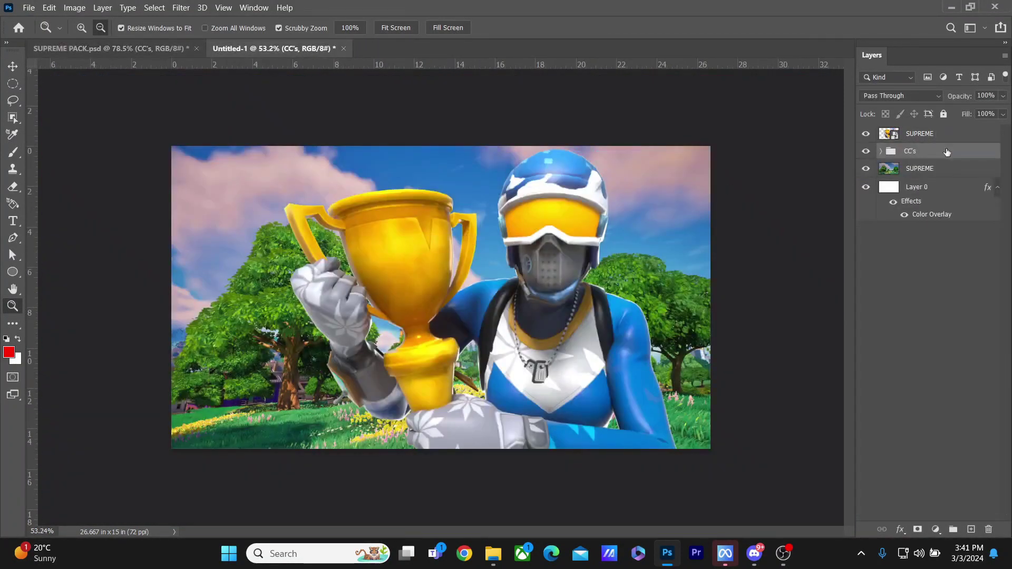
# Group the CC's colour correction folder together with the meadow background layer
pyautogui.keyDown('shift'); pyautogui.click(945, 169); pyautogui.keyUp('shift')
pyautogui.hotkey('ctrl', 'g')
pyautogui.rightClick(519, 304)
pyautogui.click(532, 311)
# Enlarge the trophy character render slightly and position it to reach the canvas's lower edge
pyautogui.click(941, 135)
pyautogui.hotkey('ctrl', 't')
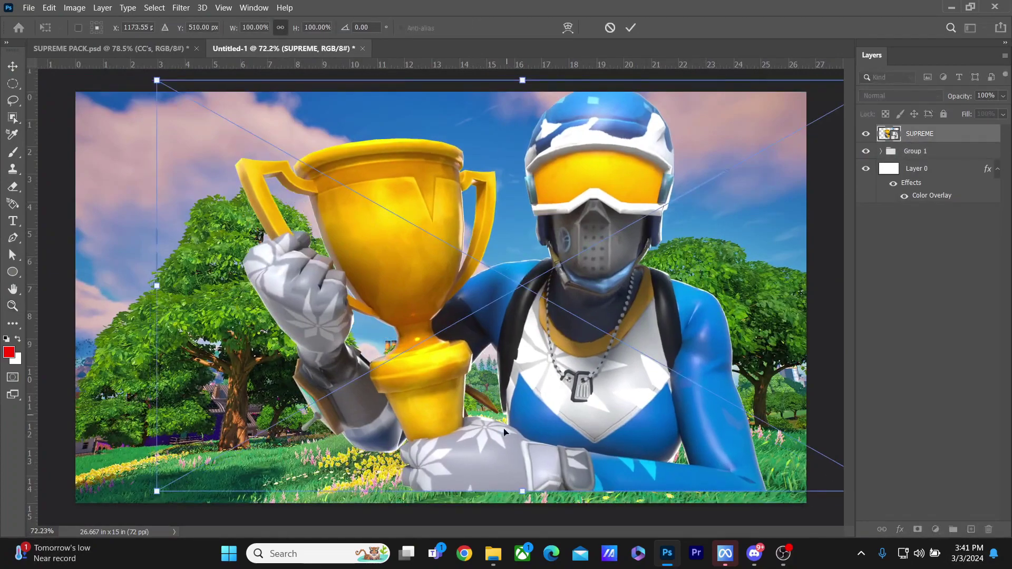
pyautogui.moveTo(108, 279); pyautogui.dragTo(110, 289)
pyautogui.press('Return')
pyautogui.hotkey('ctrl', 't')
pyautogui.rightClick(422, 206)
pyautogui.click(434, 214)
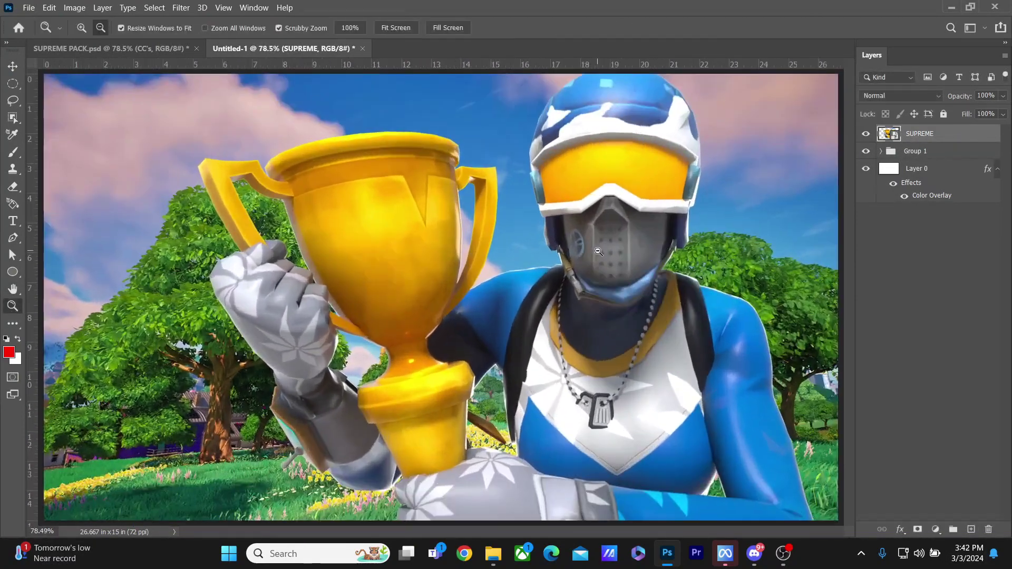
# Fine-tune the trophy render's placement with a small free transform towards the left
pyautogui.hotkey('ctrl', 't')
pyautogui.scroll(-2, 596, 252)
pyautogui.moveTo(632, 80); pyautogui.dragTo(625, 77)
pyautogui.press('Return')
pyautogui.rightClick(536, 204)
pyautogui.click(554, 210)
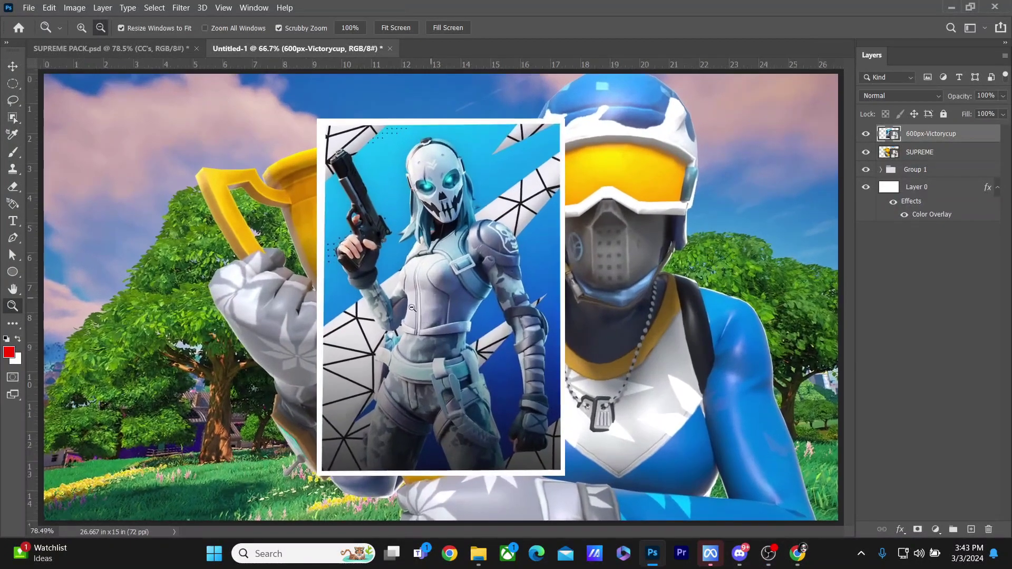
# Add the text SOLO over the 600px-Victorycup poster in white Burbank Big Regular Black at 180 pt
pyautogui.scroll(2, 421, 332)
pyautogui.click(795, 556)
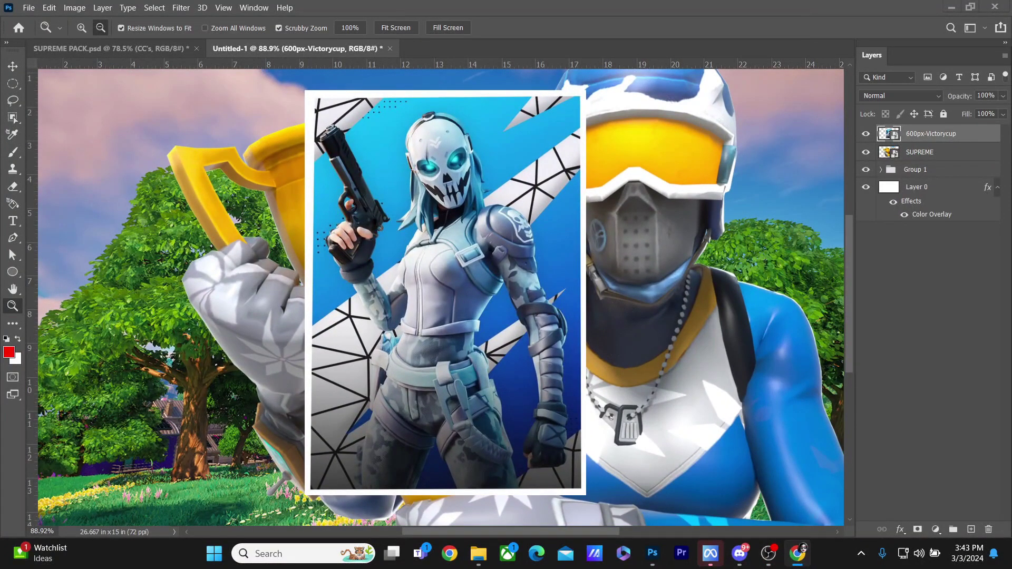
pyautogui.click(13, 220)
pyautogui.click(190, 27)
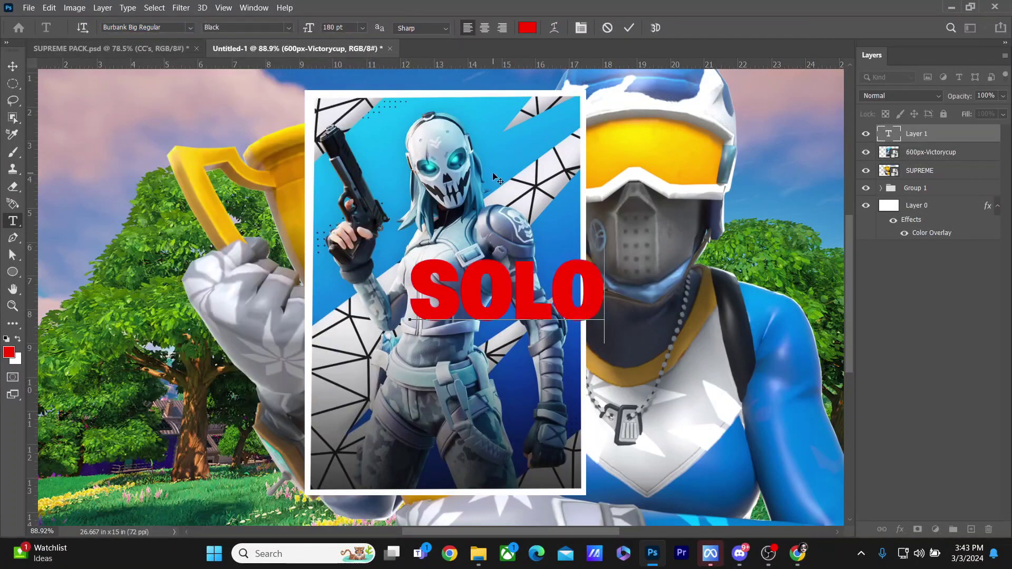
pyautogui.click(190, 28)
pyautogui.click(297, 71)
pyautogui.hotkey('ctrl', 'Return')
pyautogui.hotkey('ctrl', 'BackSpace')
# Move the SOLO text down and left so it sits across the middle of the poster
pyautogui.hotkey('ctrl', 't')
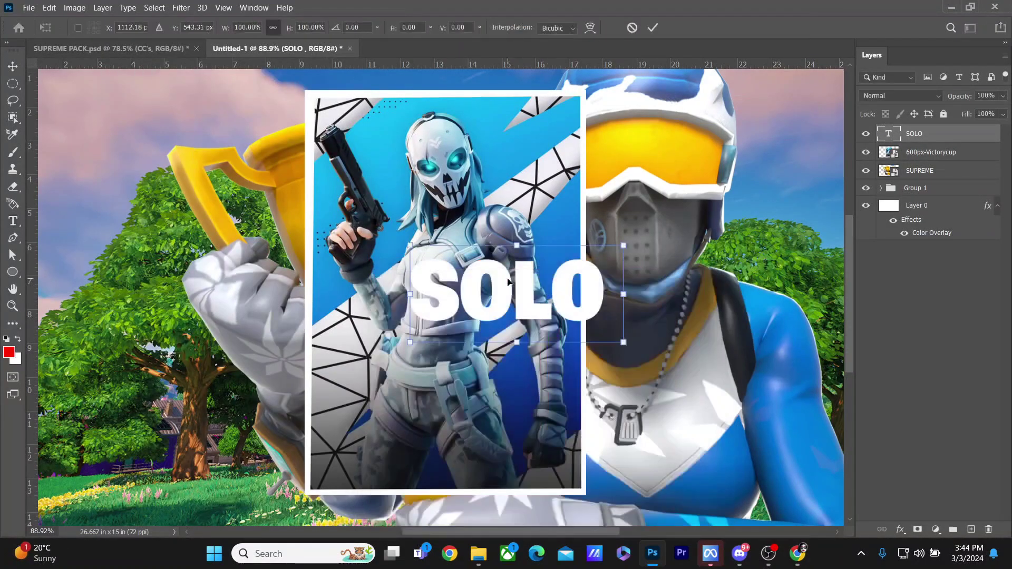
pyautogui.moveTo(545, 284); pyautogui.dragTo(474, 341)
pyautogui.press('Return')
pyautogui.press('z')
pyautogui.rightClick(473, 301)
pyautogui.click(485, 308)
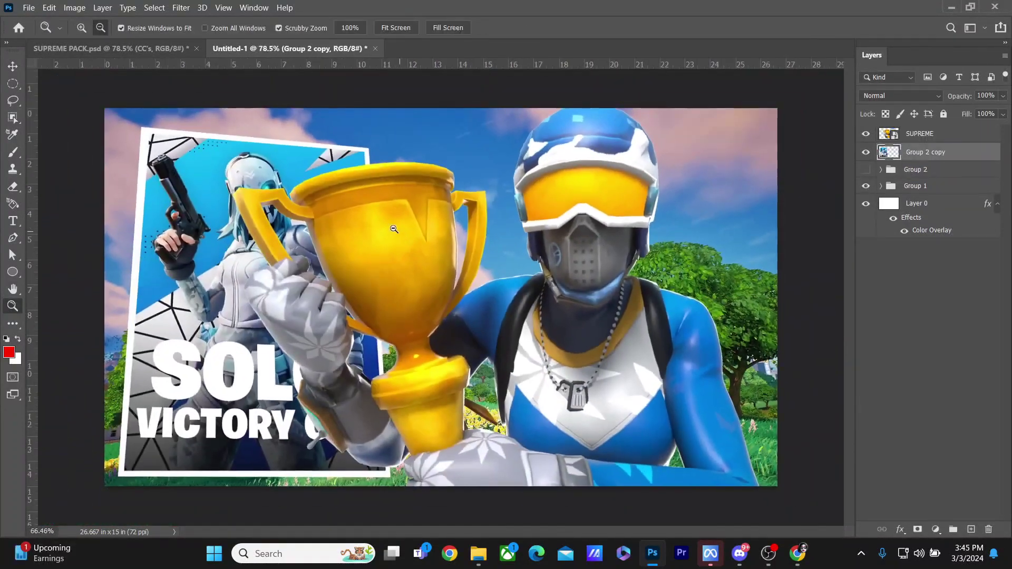
# Rotate and skew the Group 2 copy poster behind the trophy so it tilts in perspective
pyautogui.hotkey('ctrl', 't')
pyautogui.moveTo(388, 126); pyautogui.dragTo(389, 103)
pyautogui.moveTo(390, 477); pyautogui.dragTo(390, 457)
pyautogui.moveTo(390, 103); pyautogui.dragTo(389, 112)
pyautogui.moveTo(118, 126); pyautogui.dragTo(108, 102)
pyautogui.moveTo(109, 474); pyautogui.dragTo(137, 481)
pyautogui.moveTo(388, 112); pyautogui.dragTo(380, 133)
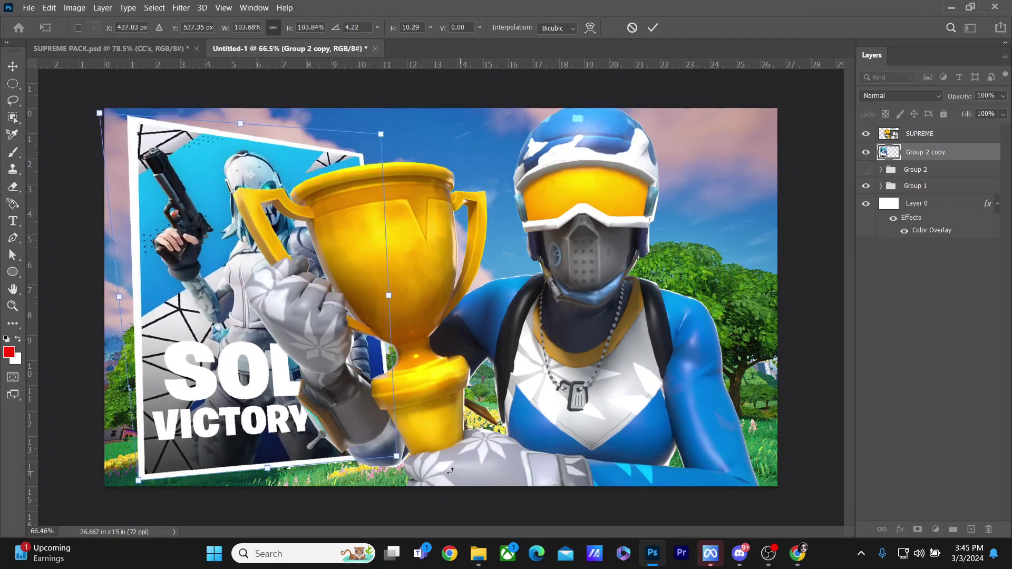
pyautogui.moveTo(269, 470); pyautogui.dragTo(279, 479)
pyautogui.moveTo(407, 469); pyautogui.dragTo(409, 473)
pyautogui.press('Return')
# Skew the Group 2 copy poster again by about -4.5° to refine its perspective
pyautogui.rightClick(398, 194)
pyautogui.hotkey('ctrl', 't')
pyautogui.moveTo(420, 146); pyautogui.dragTo(422, 141)
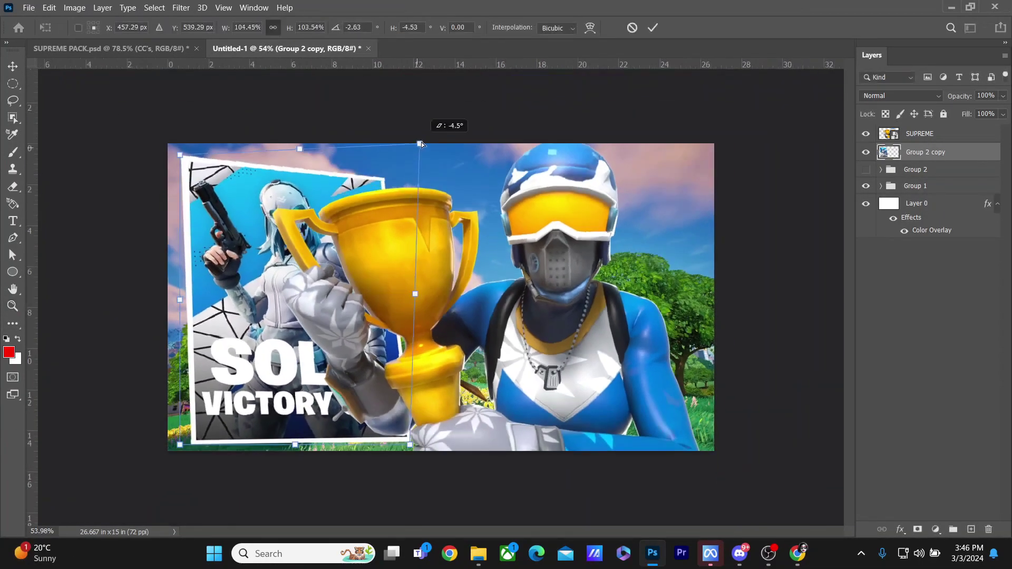
pyautogui.press('Return')
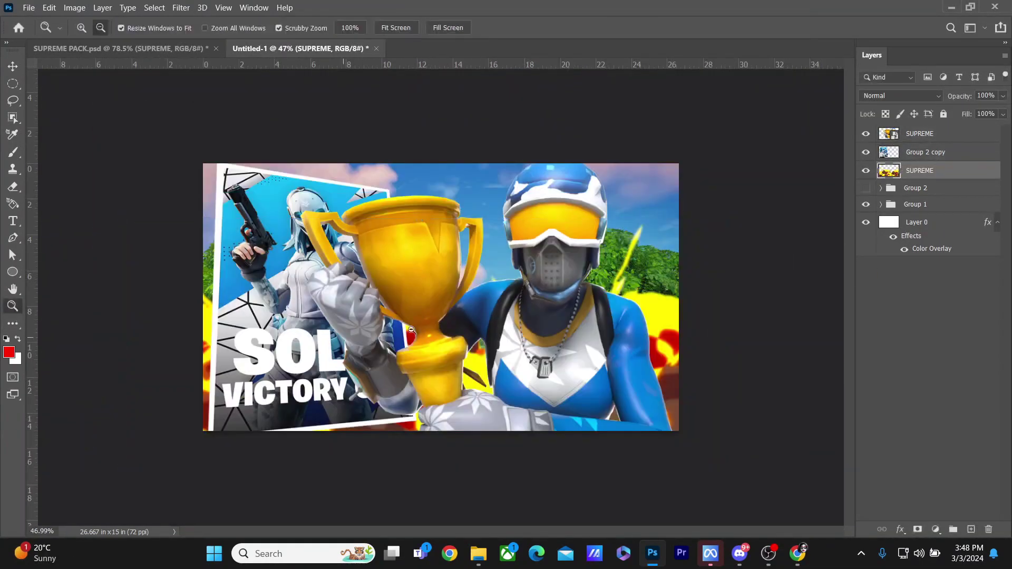
pyautogui.moveTo(493, 306); pyautogui.dragTo(595, 395)
pyautogui.click(197, 49)
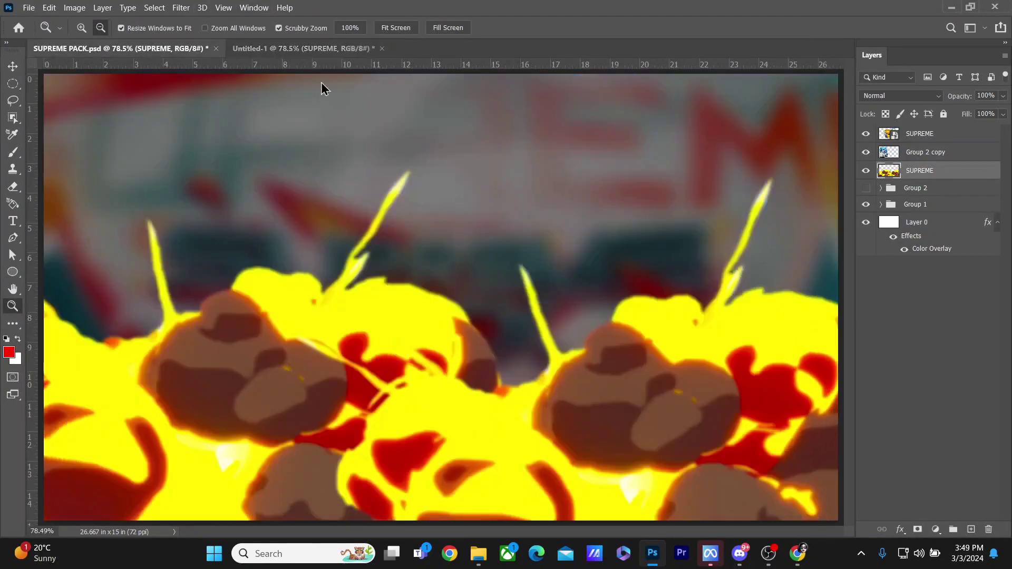
pyautogui.click(307, 50)
pyautogui.scroll(-1, 595, 281)
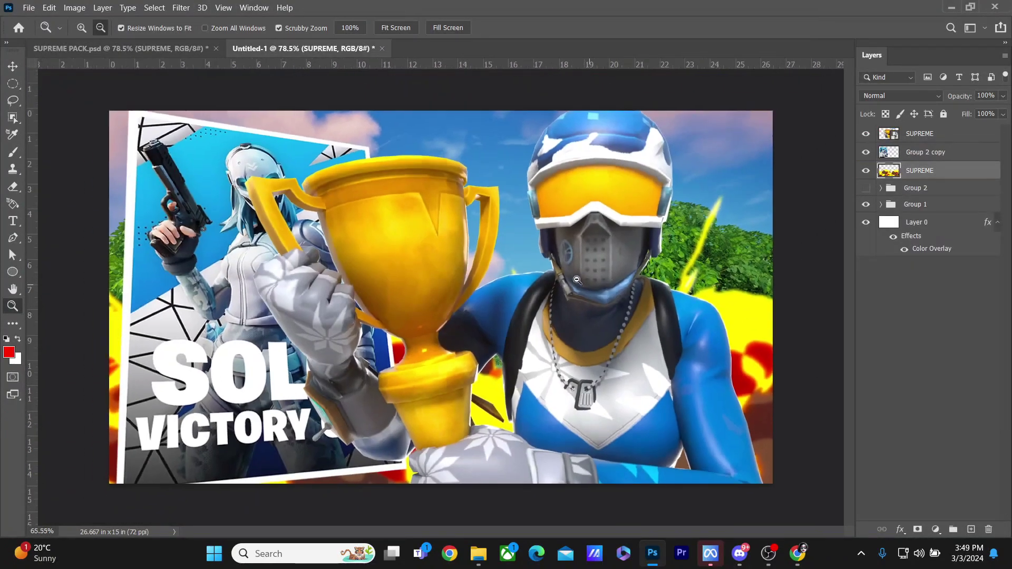
pyautogui.scroll(1, 621, 337)
pyautogui.scroll(-1, 621, 340)
# Enlarge the explosions layer to about 102%, tilt it slightly counterclockwise, and reposition it behind the poster and character
pyautogui.hotkey('ctrl', 't')
pyautogui.moveTo(622, 342)
pyautogui.mouseDown()
pyautogui.moveTo(618, 320)
pyautogui.moveTo(617, 333)
pyautogui.mouseUp()
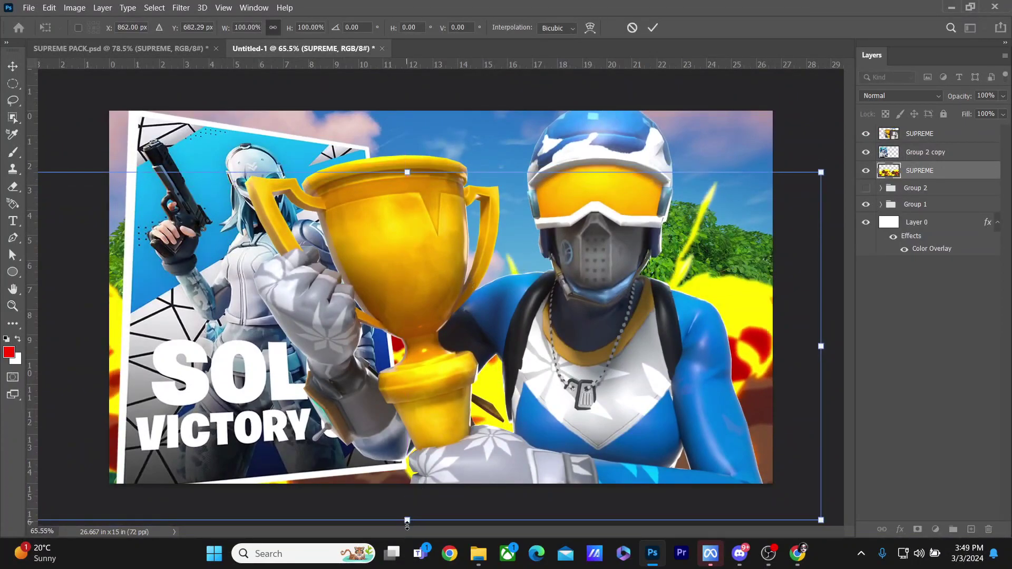
pyautogui.moveTo(406, 525); pyautogui.dragTo(407, 538)
pyautogui.moveTo(593, 384); pyautogui.dragTo(581, 387)
pyautogui.moveTo(485, 151); pyautogui.dragTo(480, 149)
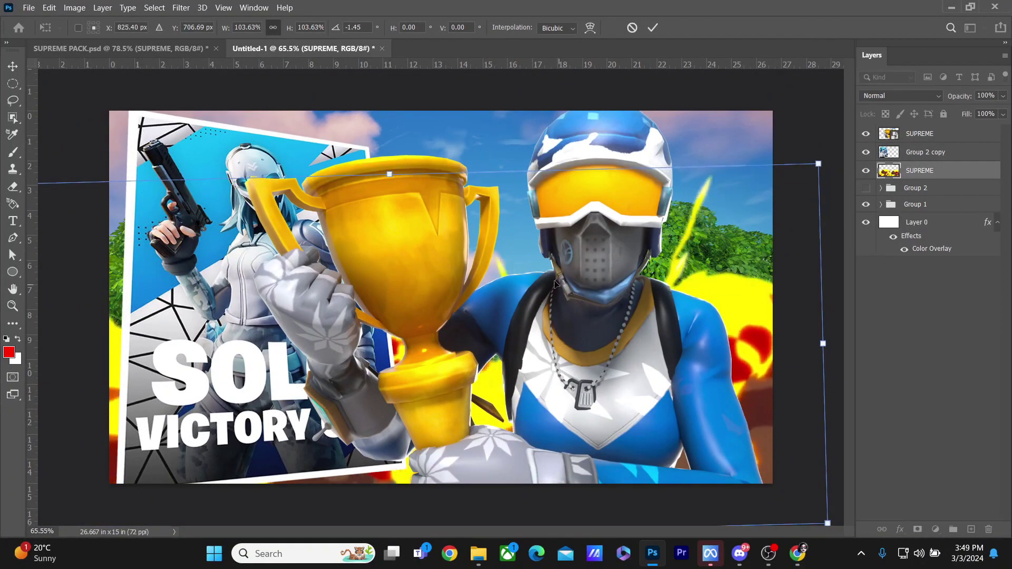
pyautogui.moveTo(399, 181)
pyautogui.mouseDown()
pyautogui.moveTo(414, 224)
pyautogui.moveTo(414, 191)
pyautogui.mouseUp()
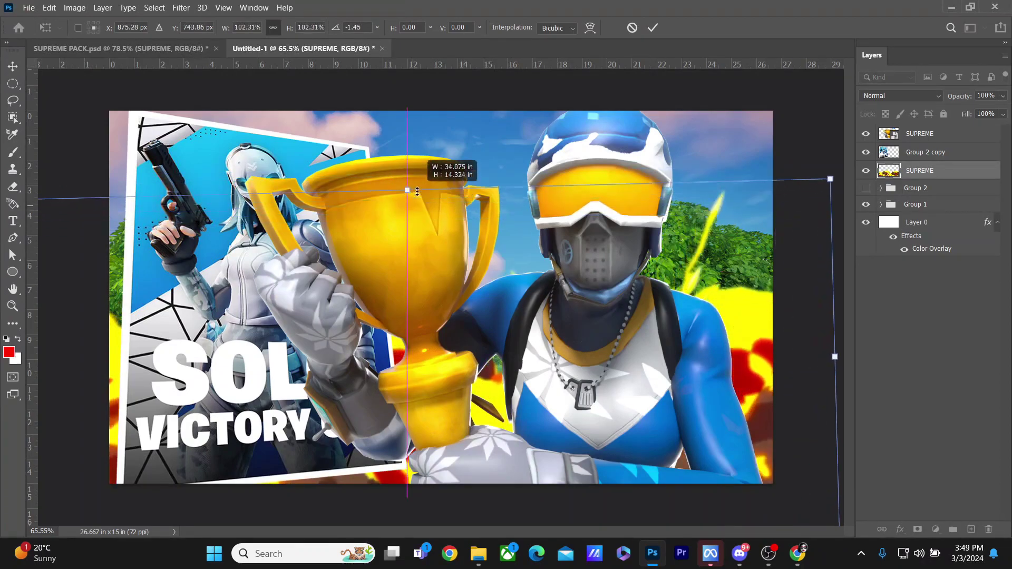
pyautogui.moveTo(477, 282); pyautogui.dragTo(477, 290)
pyautogui.moveTo(537, 135); pyautogui.dragTo(533, 134)
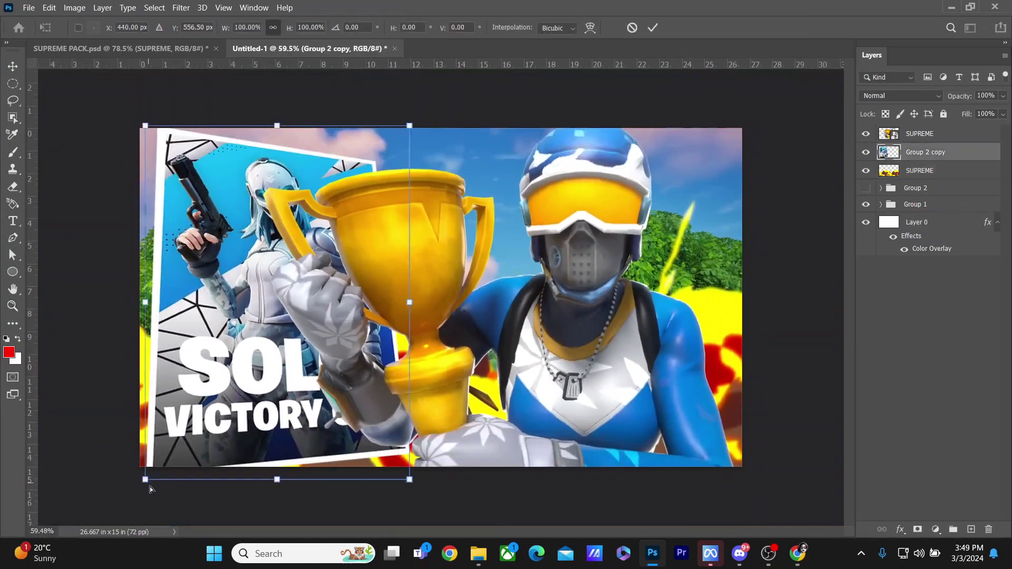
# Rotate the Group 2 copy poster slightly counterclockwise behind the trophy
pyautogui.moveTo(150, 489); pyautogui.dragTo(443, 282)
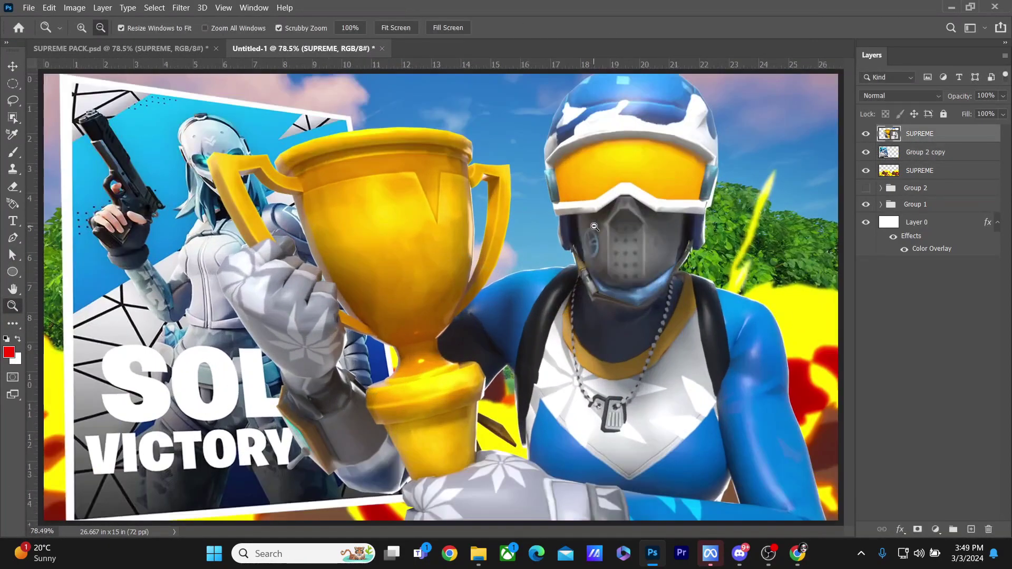
pyautogui.scroll(-4, 595, 227)
pyautogui.scroll(4, 620, 208)
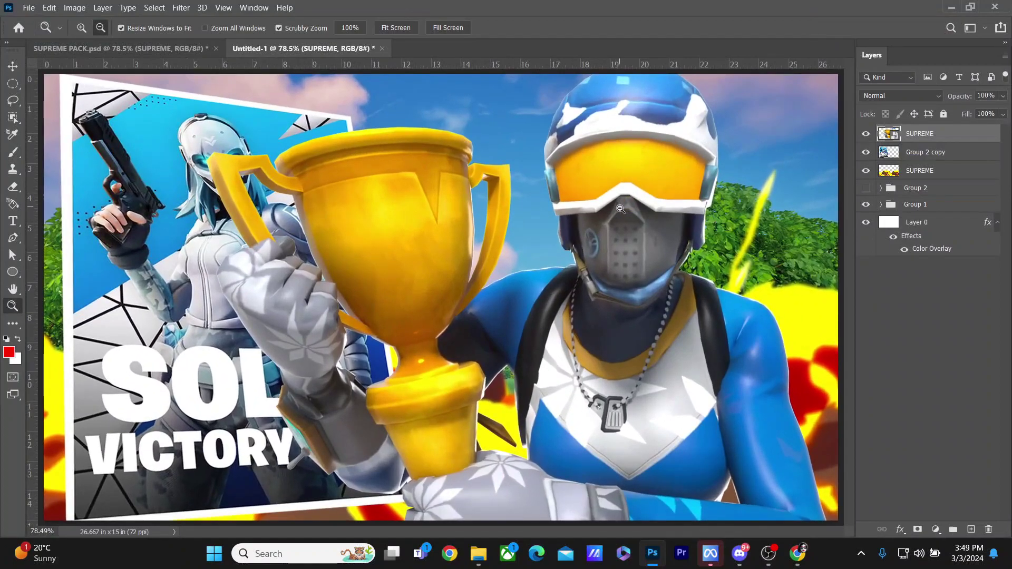
pyautogui.moveTo(620, 209); pyautogui.dragTo(604, 216)
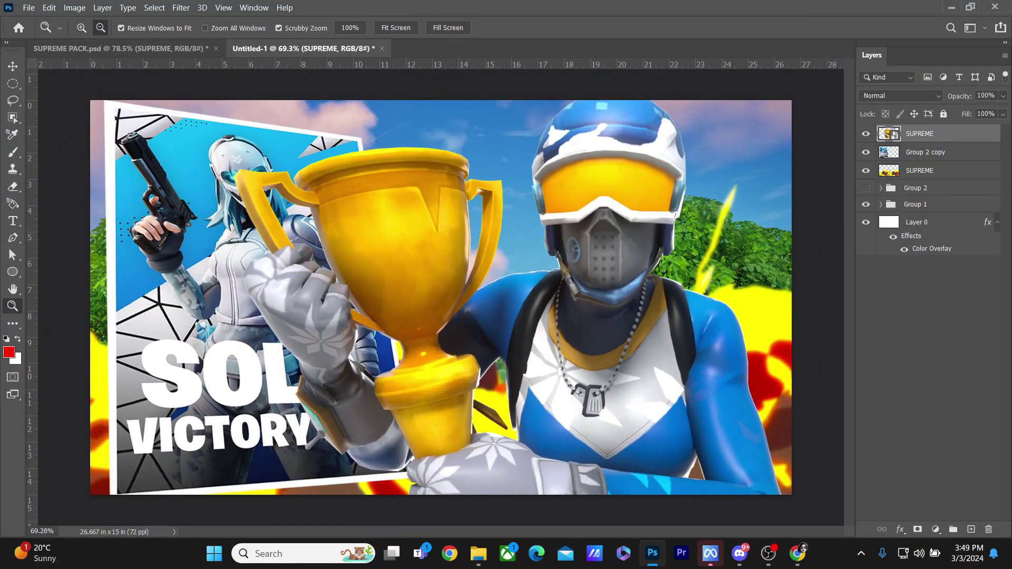
# Copy the CC group from XARO.psd into the Untitled-1 thumbnail as its topmost layer group
pyautogui.hotkey('alt', 'Tab')
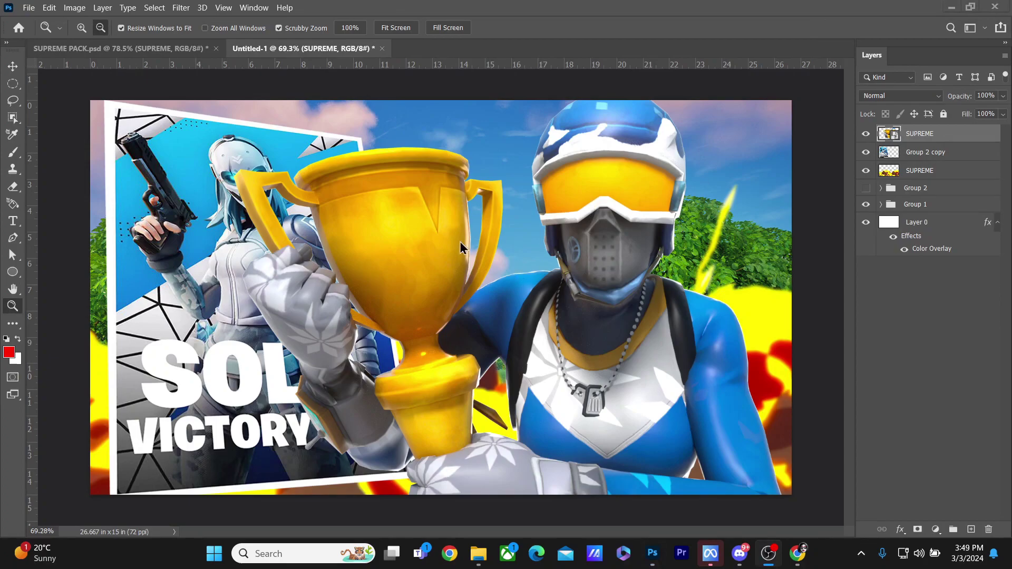
pyautogui.rightClick(477, 257)
pyautogui.click(491, 269)
pyautogui.rightClick(495, 271)
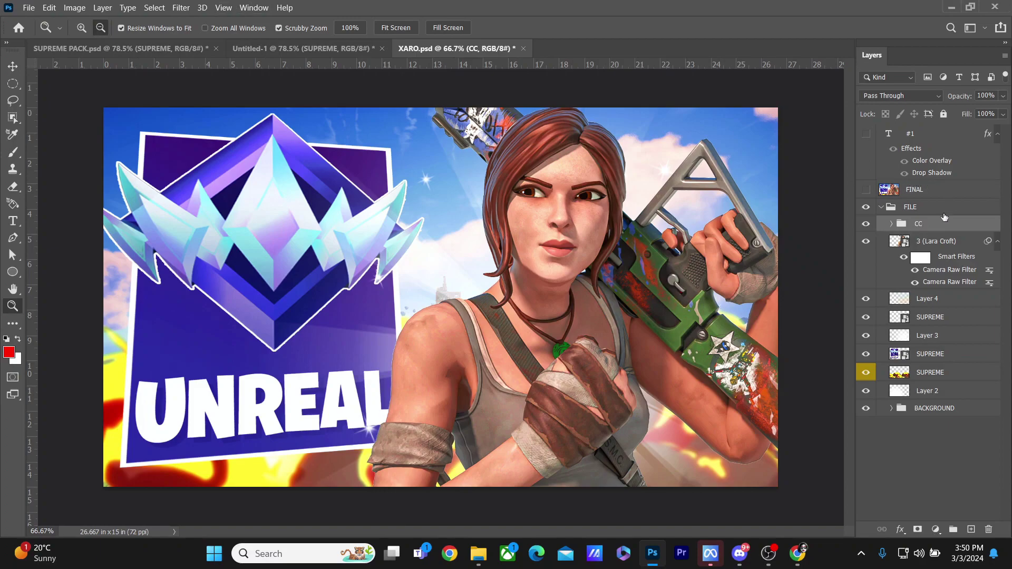
pyautogui.moveTo(944, 218); pyautogui.dragTo(295, 47)
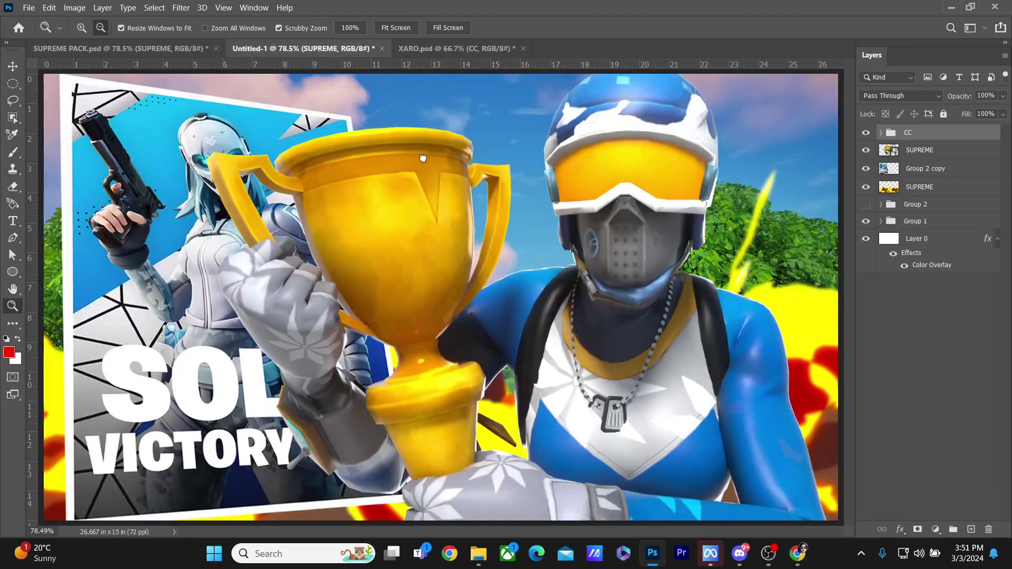
# Examine the thumbnail's colours at different magnifications and compare it with the CC group hidden and shown
pyautogui.rightClick(584, 209)
pyautogui.click(584, 211)
pyautogui.click(579, 210)
pyautogui.rightClick(580, 210)
pyautogui.click(589, 218)
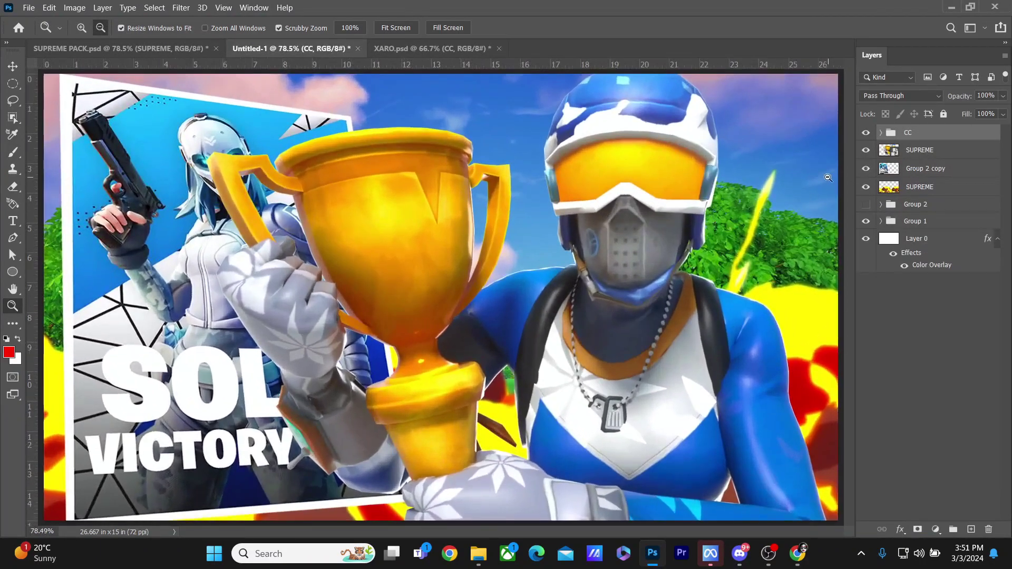
pyautogui.rightClick(572, 214)
pyautogui.click(591, 219)
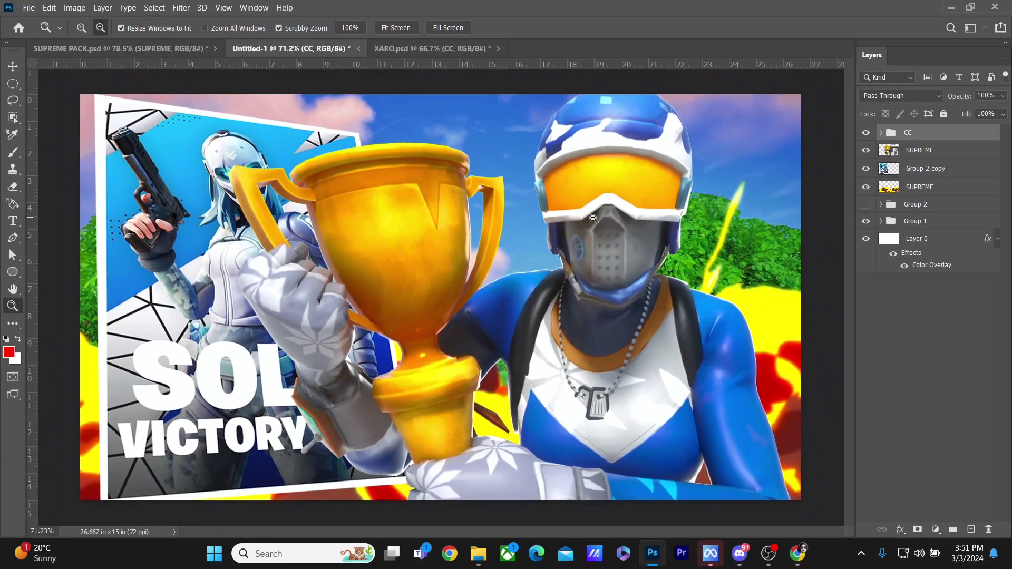
pyautogui.rightClick(557, 181)
pyautogui.click(564, 185)
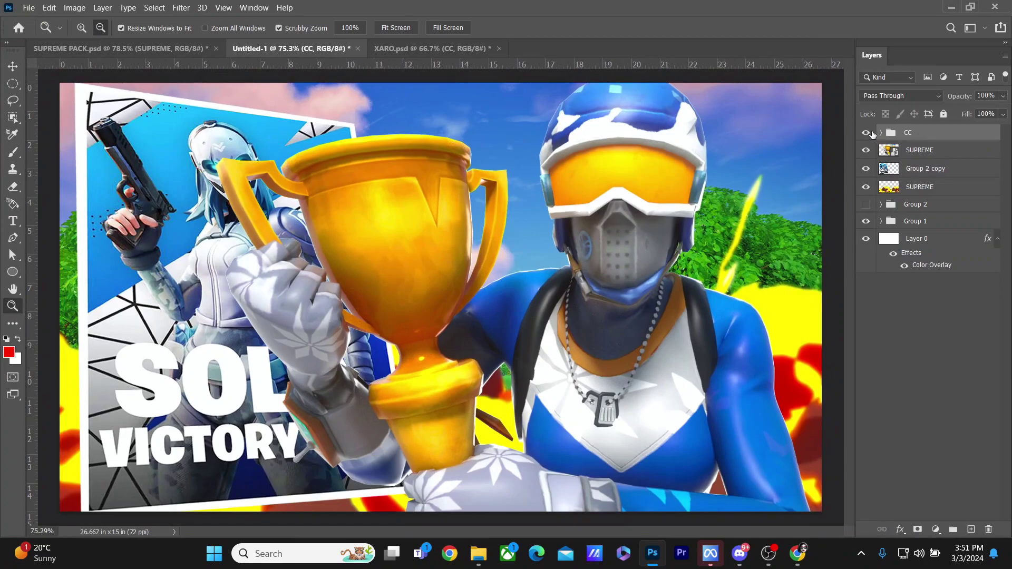
pyautogui.click(870, 135)
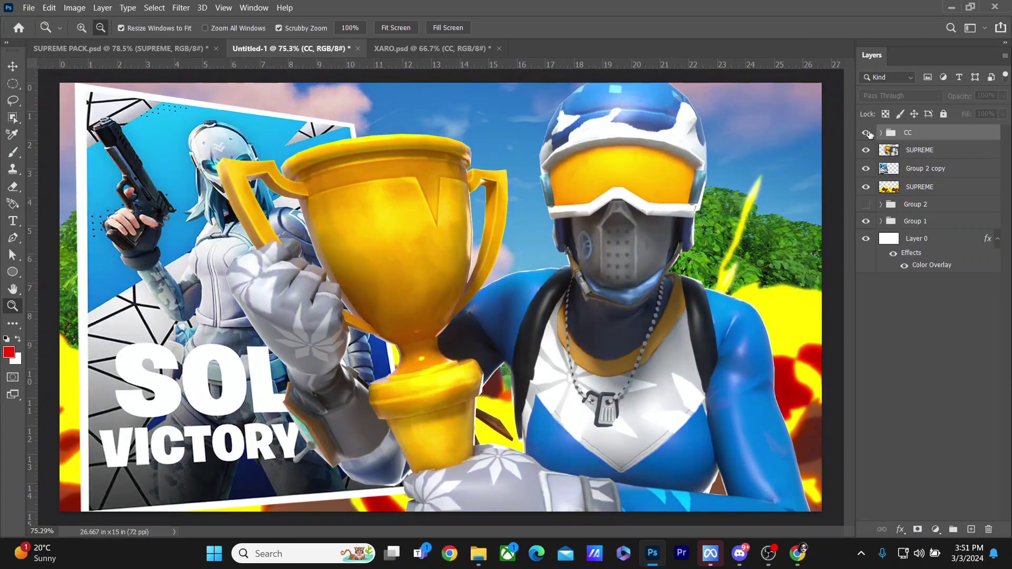
pyautogui.click(867, 134)
pyautogui.click(867, 134)
pyautogui.scroll(1, 657, 184)
pyautogui.scroll(-2, 651, 182)
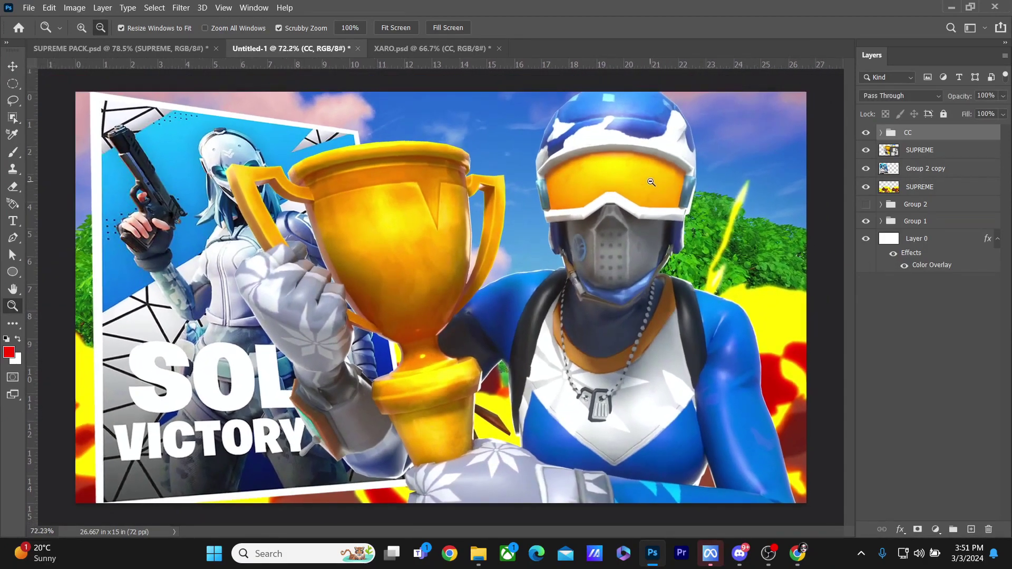
pyautogui.scroll(1, 547, 371)
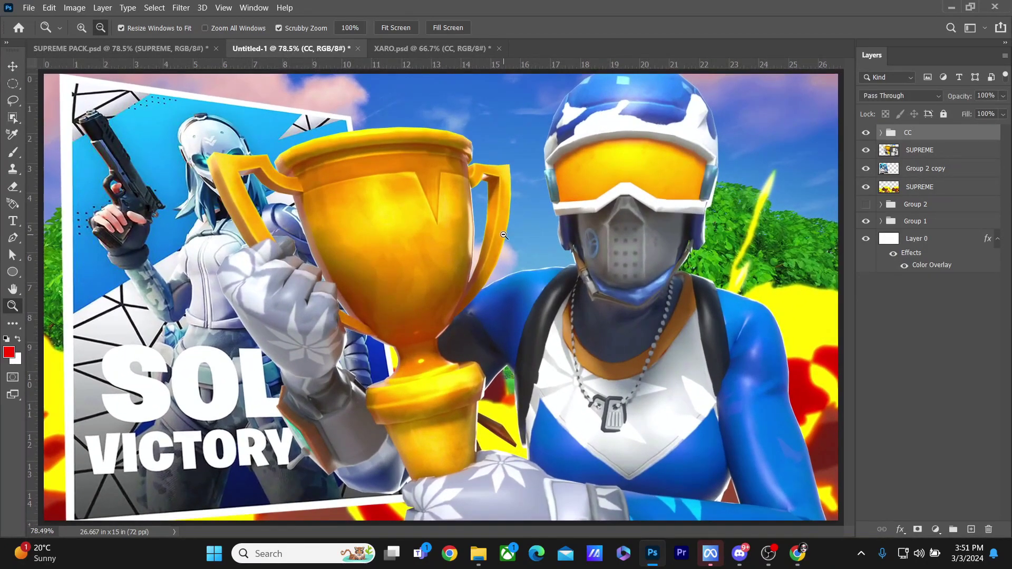
pyautogui.scroll(-2, 323, 373)
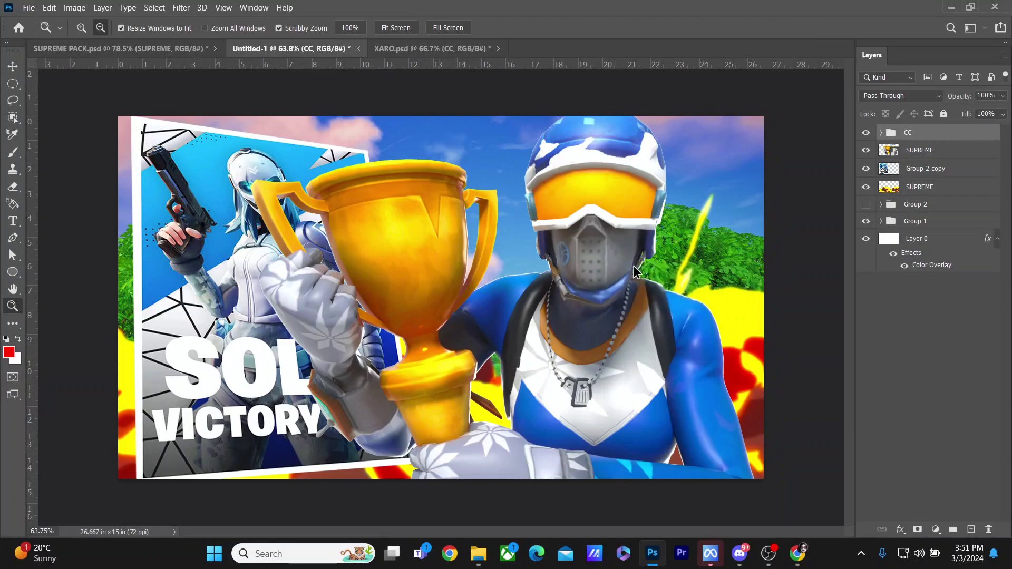
pyautogui.scroll(2, 635, 271)
pyautogui.scroll(-3, 687, 191)
# Rotate the Group 1 background by about -4.9° behind the poster and character
pyautogui.click(920, 187)
pyautogui.click(917, 221)
pyautogui.hotkey('ctrl', 't')
pyautogui.moveTo(78, 469); pyautogui.dragTo(102, 506)
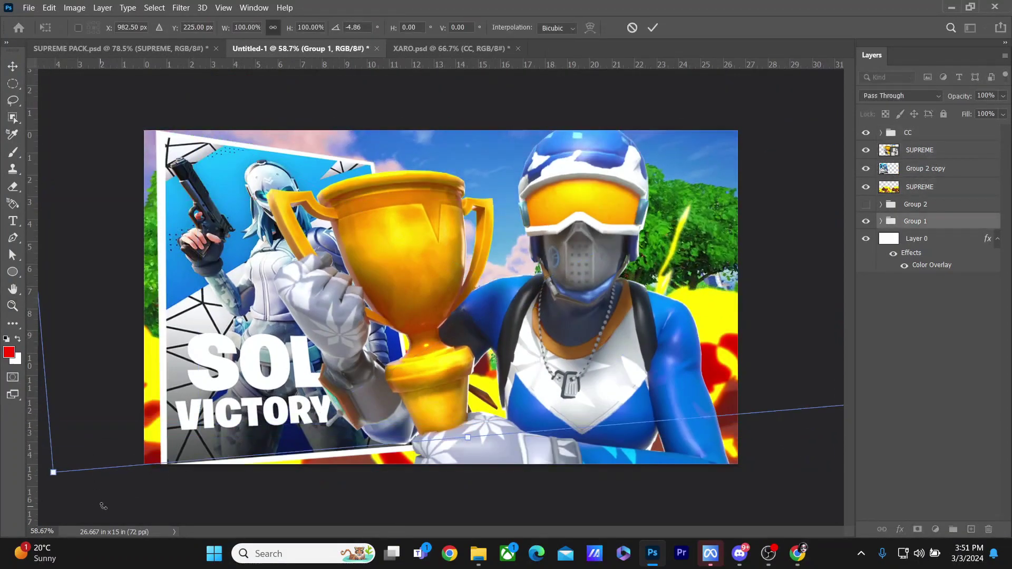
pyautogui.press('Return')
pyautogui.scroll(3, 438, 316)
# Copy the sparkles layer from SUPREME PACK.psd above the Group 2 copy poster, enlarge it to about 366%, and position it behind the character
pyautogui.click(925, 169)
pyautogui.click(84, 49)
pyautogui.click(881, 385)
pyautogui.moveTo(928, 422); pyautogui.dragTo(647, 244)
pyautogui.hotkey('ctrl', 't')
pyautogui.scroll(-2, 536, 237)
pyautogui.moveTo(536, 238); pyautogui.dragTo(669, 390)
pyautogui.moveTo(467, 209); pyautogui.dragTo(372, 113)
pyautogui.moveTo(601, 316); pyautogui.dragTo(614, 338)
pyautogui.scroll(-1, 614, 337)
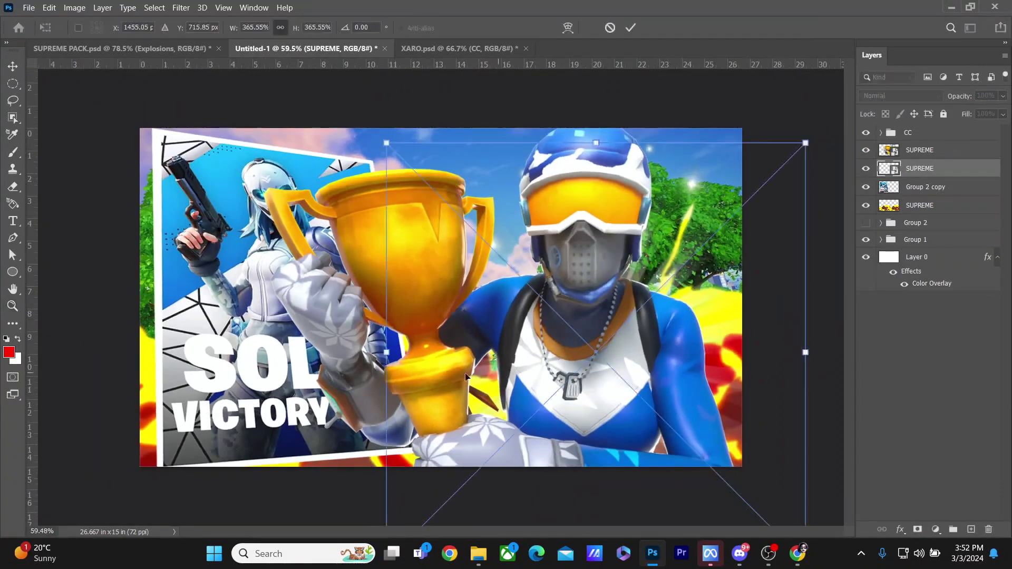
pyautogui.press('Return')
# Set the sparkles layer's blend mode to Linear Dodge (Add)
pyautogui.press('z')
pyautogui.click(395, 28)
pyautogui.click(901, 96)
pyautogui.click(884, 227)
pyautogui.scroll(-2, 604, 196)
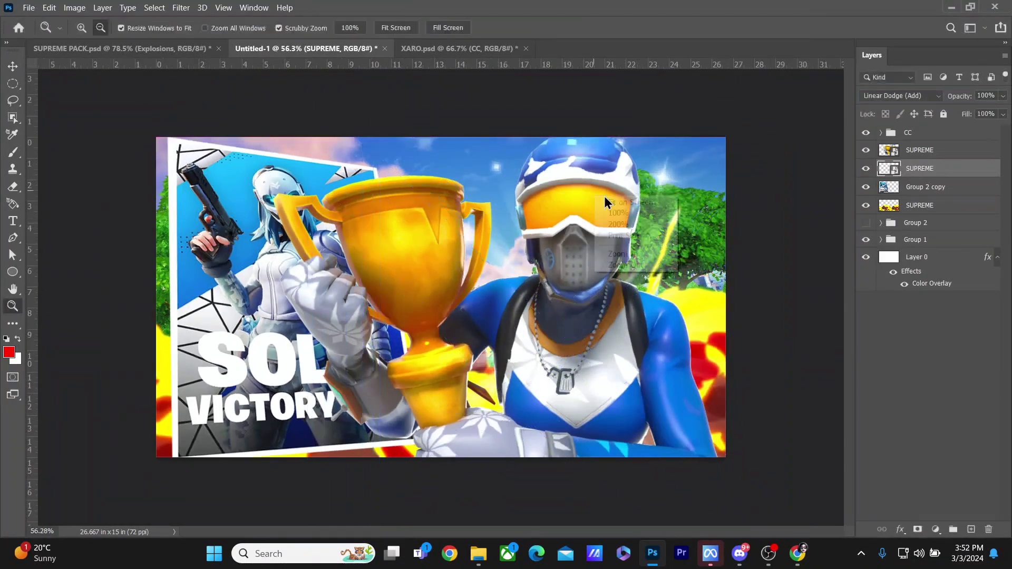
# Rotate the sparkles layer by about 21°, then resize and move it so the sparkles sit over the bushes beside the character
pyautogui.scroll(1, 604, 196)
pyautogui.hotkey('ctrl', 't')
pyautogui.moveTo(705, 167); pyautogui.dragTo(731, 183)
pyautogui.moveTo(654, 302); pyautogui.dragTo(635, 307)
pyautogui.scroll(-2, 634, 308)
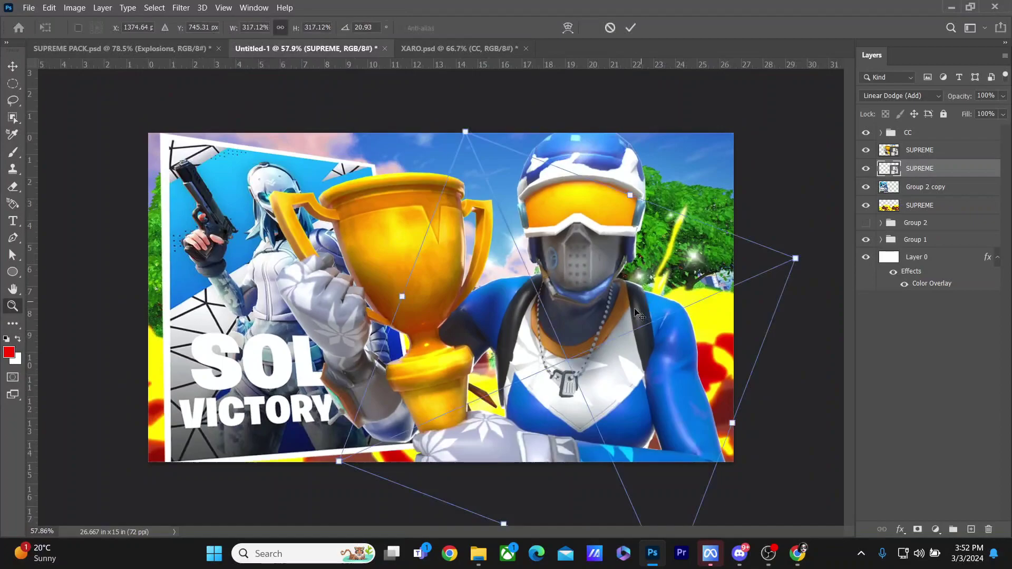
pyautogui.moveTo(732, 422); pyautogui.dragTo(754, 450)
pyautogui.press('Return')
pyautogui.scroll(2, 634, 308)
pyautogui.scroll(-1, 635, 308)
# Copy another light effect from SUPREME PACK.psd above the sparkles, scale it to about 112%, and position it behind the character
pyautogui.click(121, 49)
pyautogui.click(866, 384)
pyautogui.moveTo(900, 383); pyautogui.dragTo(596, 349)
pyautogui.hotkey('ctrl', 't')
pyautogui.moveTo(305, 185); pyautogui.dragTo(275, 168)
pyautogui.hotkey('ctrl', '0')
pyautogui.scroll(-2, 665, 291)
pyautogui.moveTo(665, 291); pyautogui.dragTo(671, 303)
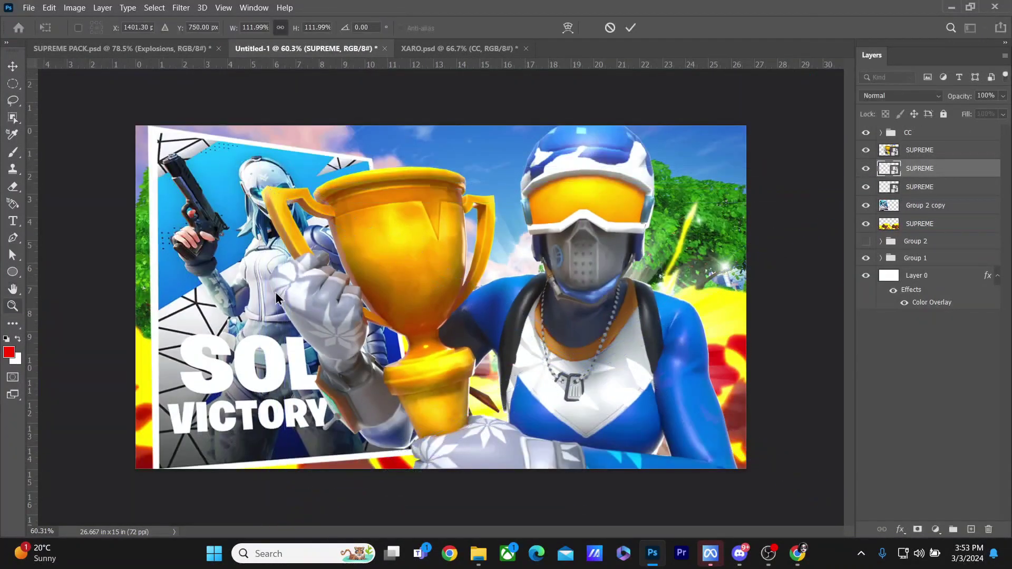
pyautogui.press('Return')
pyautogui.hotkey('ctrl', '0')
# Compare the thumbnail with the Linear Dodge sparkles layer hidden and shown
pyautogui.click(917, 187)
pyautogui.click(866, 187)
pyautogui.click(866, 187)
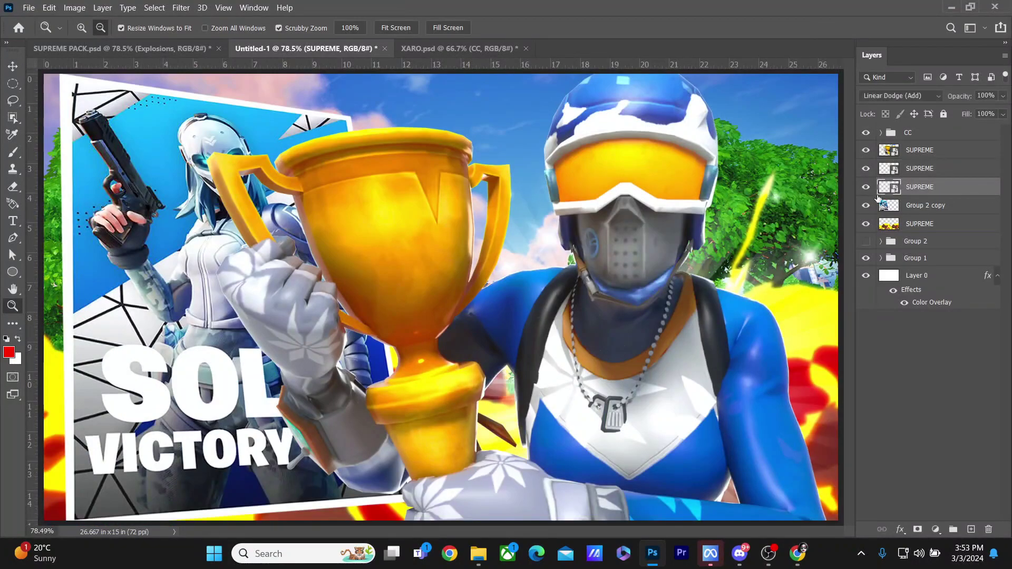
# Adjust the character-with-trophy layer with the Camera Raw Filter: Temperature +7, Shadows +17, Texture +21, Clarity +5, and slightly higher Vibrance
pyautogui.click(951, 173)
pyautogui.click(938, 151)
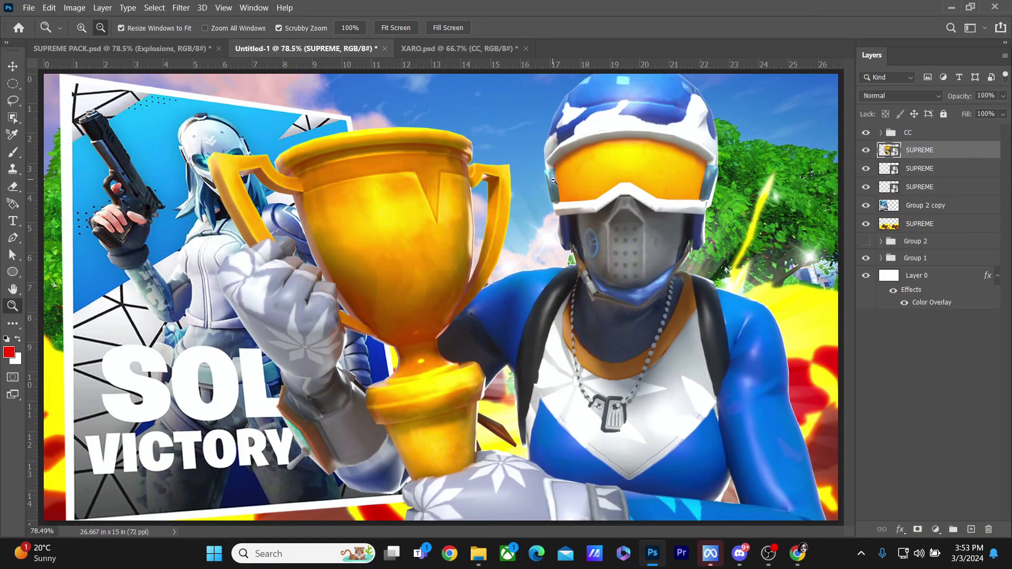
pyautogui.scroll(-2, 553, 182)
pyautogui.click(181, 8)
pyautogui.click(216, 97)
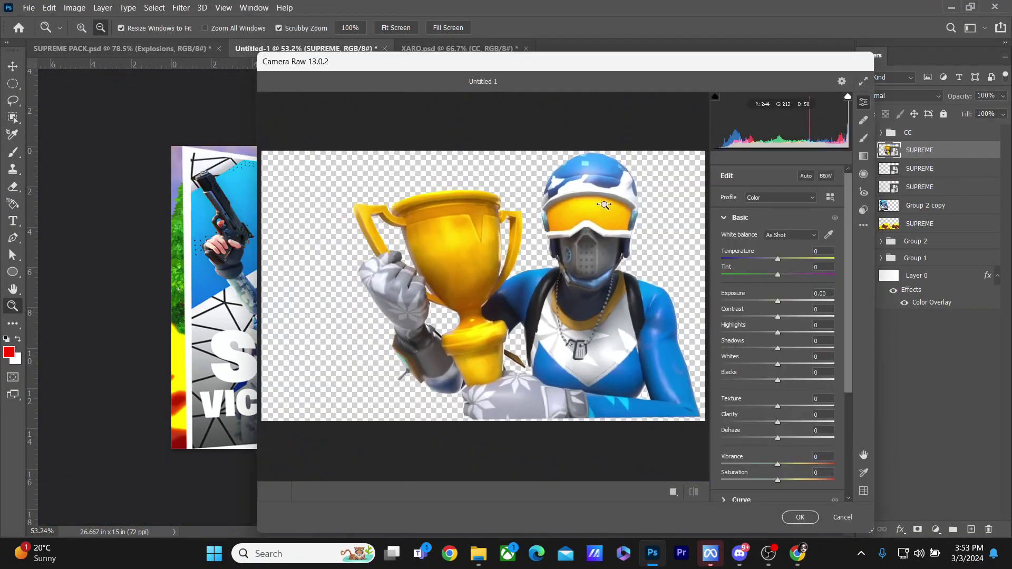
pyautogui.rightClick(617, 120)
pyautogui.click(661, 126)
pyautogui.scroll(-2, 659, 174)
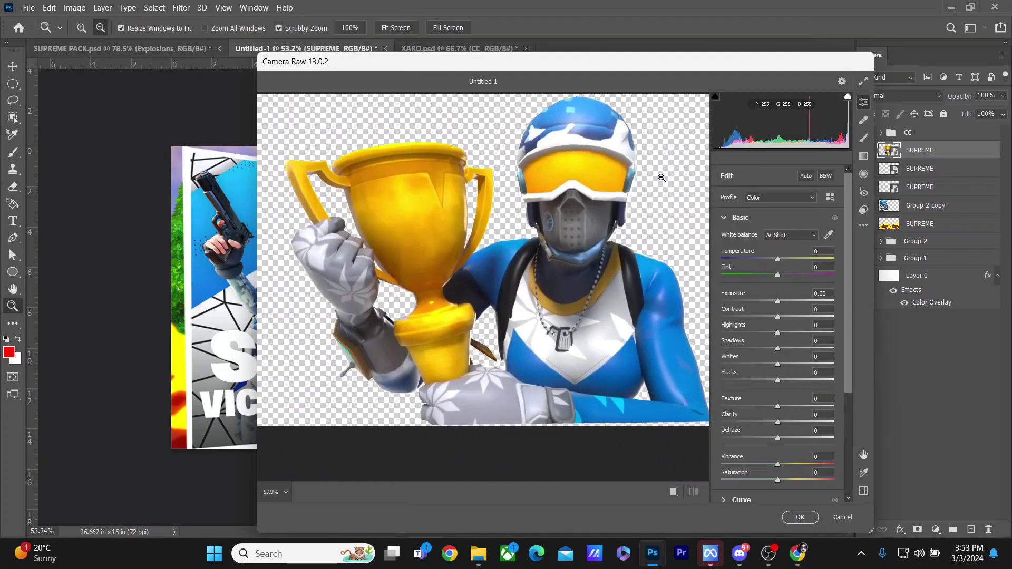
pyautogui.scroll(2, 627, 198)
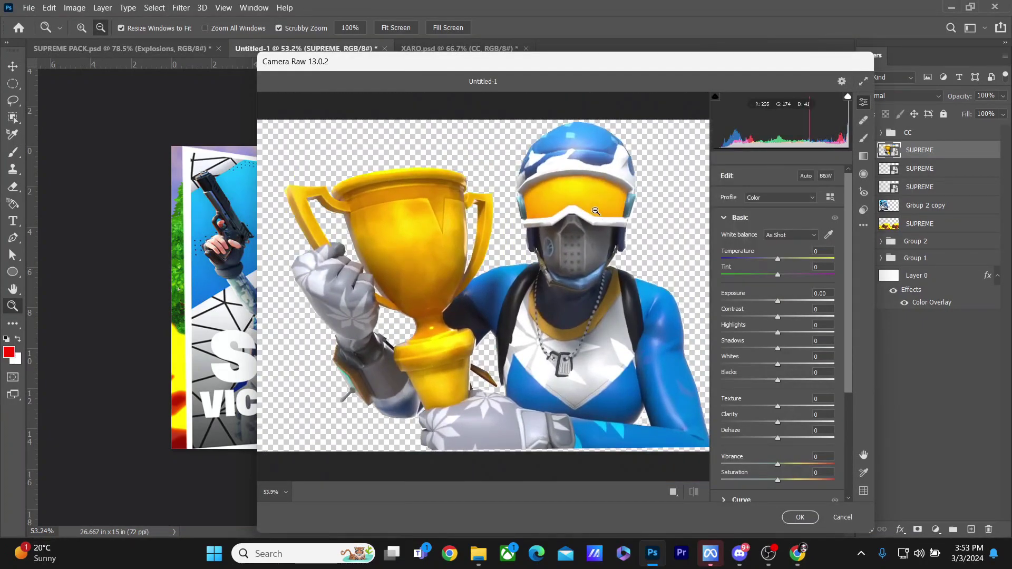
pyautogui.rightClick(601, 135)
pyautogui.click(636, 145)
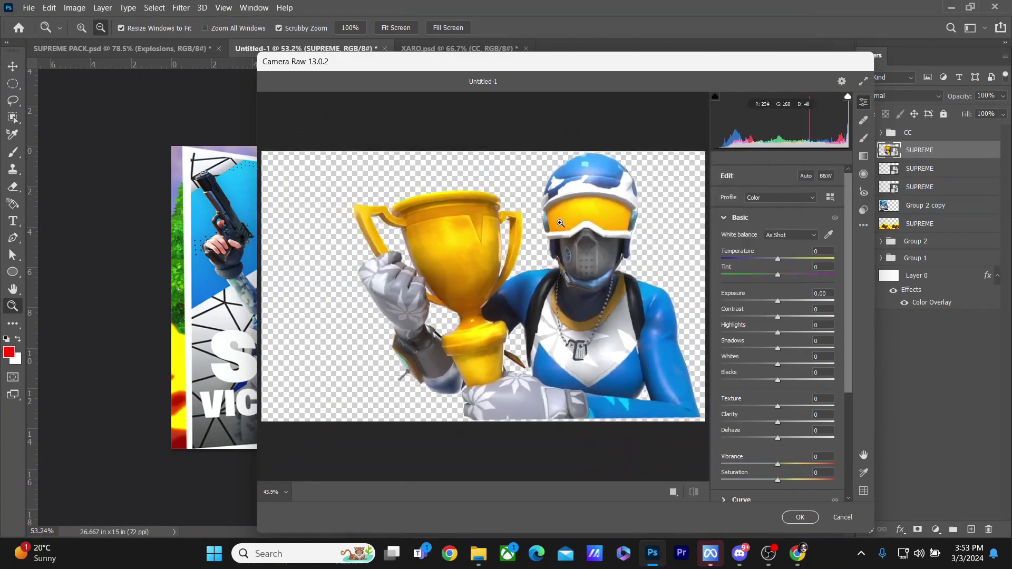
pyautogui.scroll(3, 564, 237)
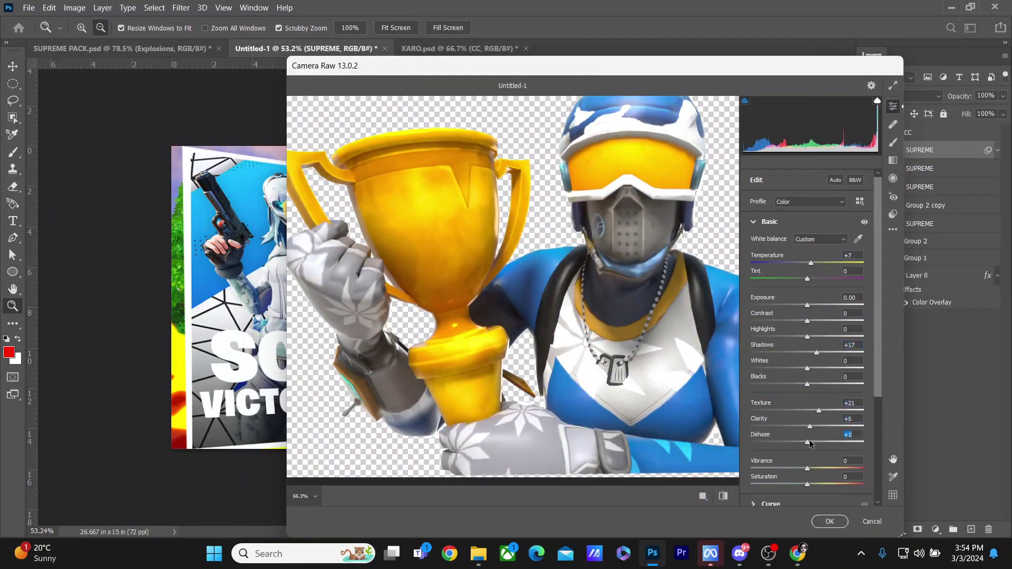
pyautogui.moveTo(807, 469); pyautogui.dragTo(810, 469)
# Set the Camera Raw Sharpening to 57 and apply the filter to the character-with-trophy layer
pyautogui.scroll(-1, 812, 449)
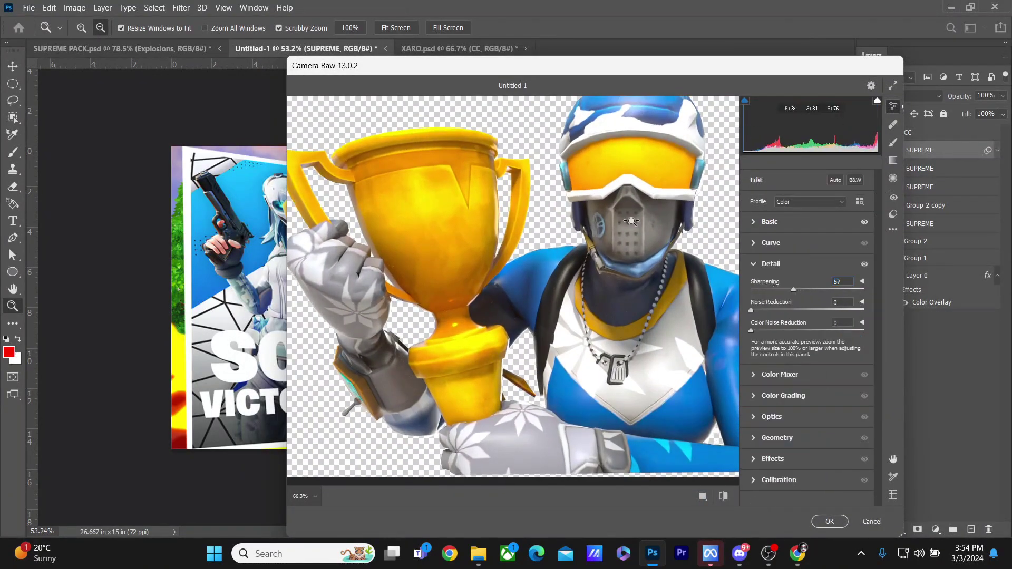
pyautogui.scroll(-2, 632, 221)
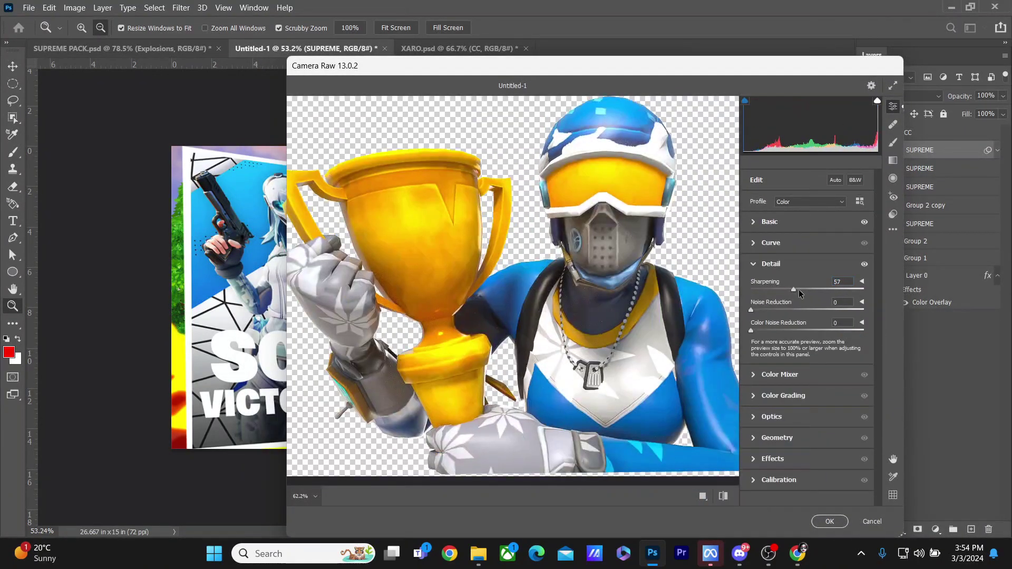
pyautogui.click(830, 521)
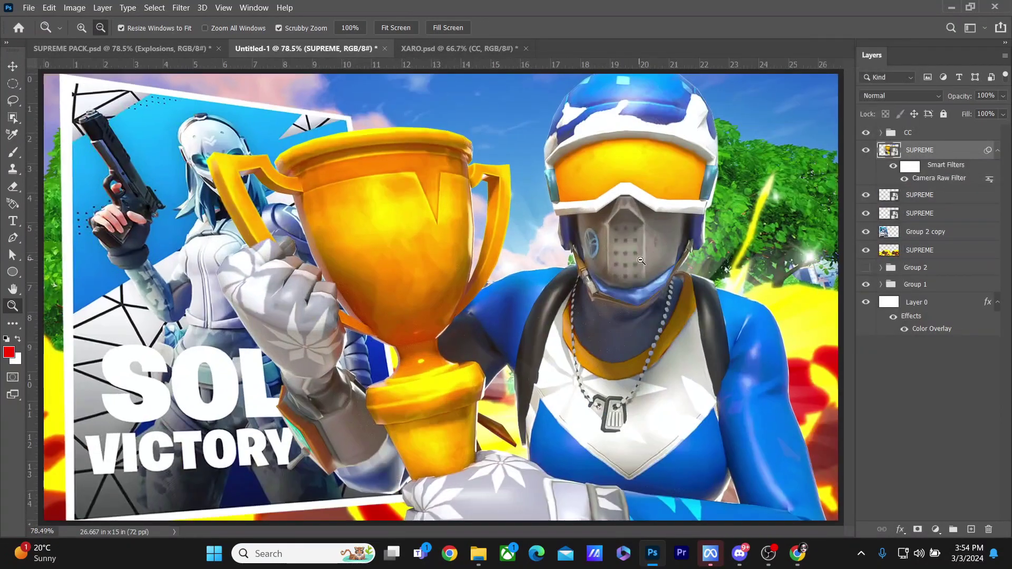
pyautogui.click(641, 260)
pyautogui.rightClick(629, 259)
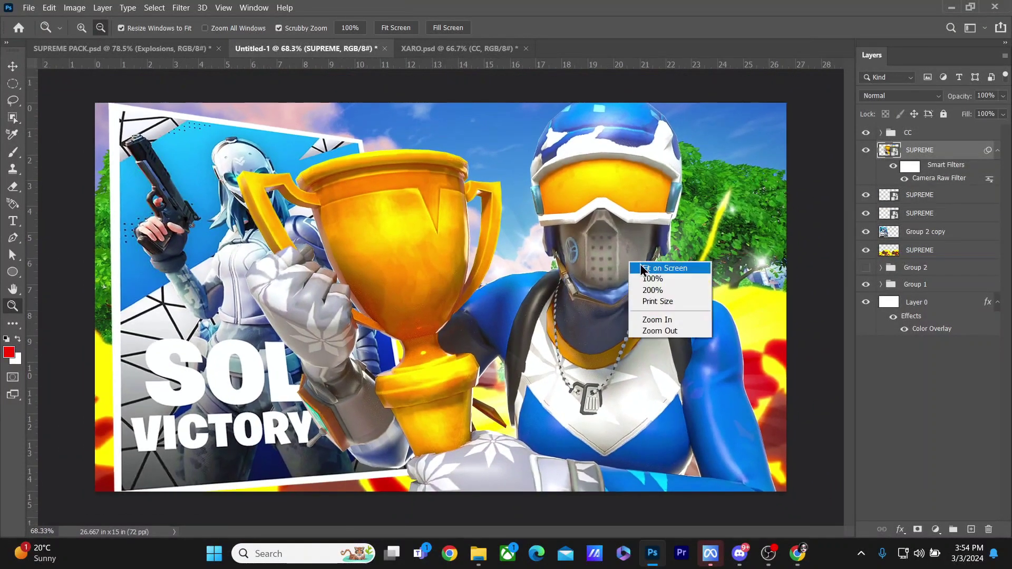
# Examine the overall thumbnail composition at full-canvas and reduced zoom levels
pyautogui.click(651, 267)
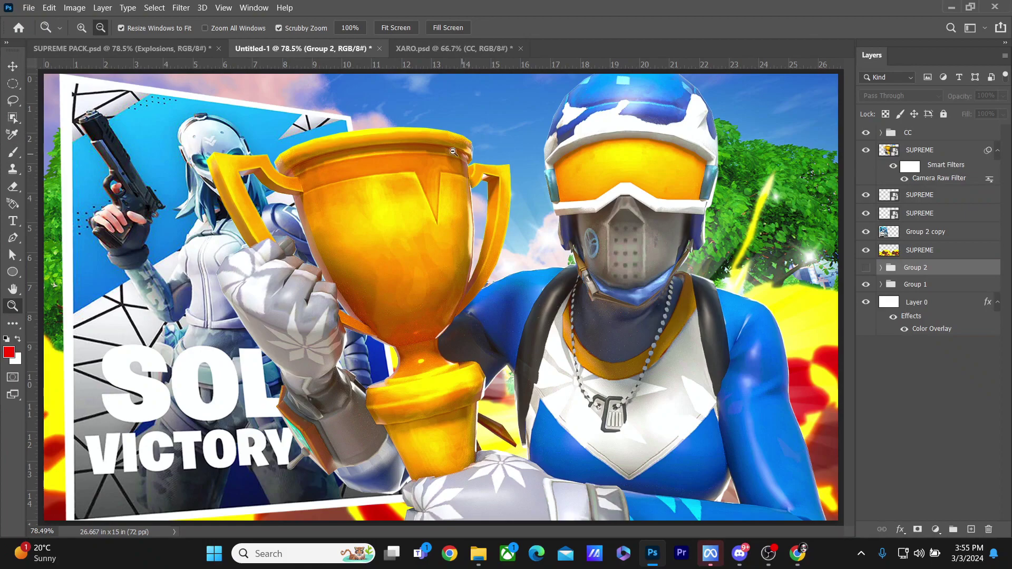
pyautogui.rightClick(447, 154)
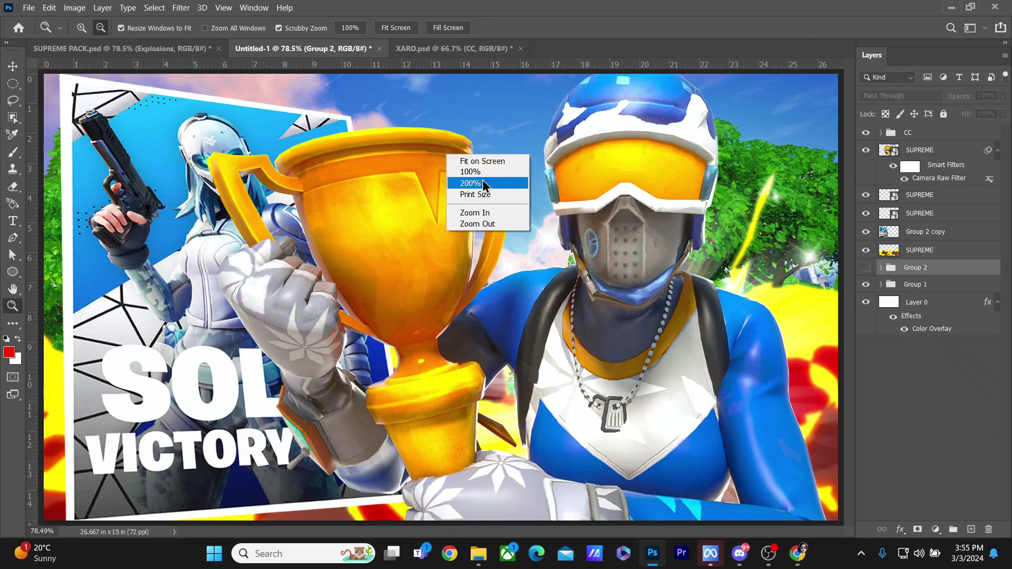
pyautogui.click(482, 163)
pyautogui.moveTo(526, 195); pyautogui.dragTo(519, 193)
pyautogui.rightClick(519, 193)
pyautogui.click(544, 201)
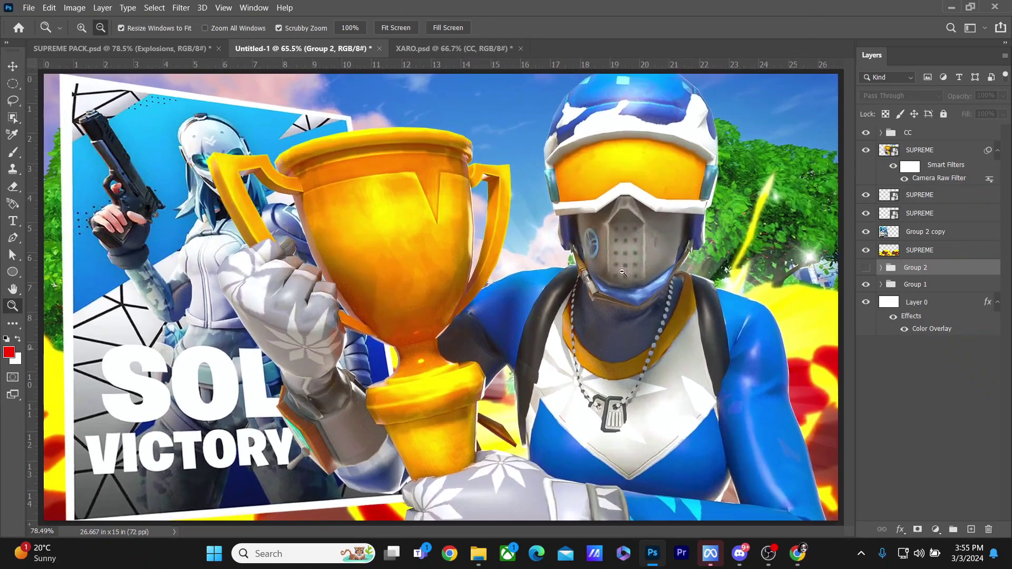
pyautogui.moveTo(211, 197); pyautogui.dragTo(196, 227)
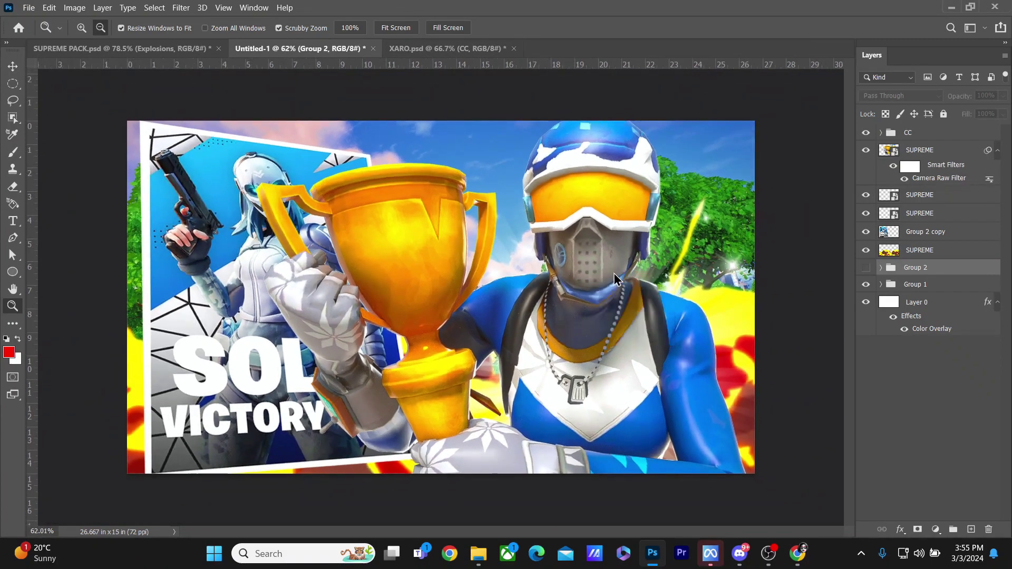
pyautogui.moveTo(613, 273); pyautogui.dragTo(646, 279)
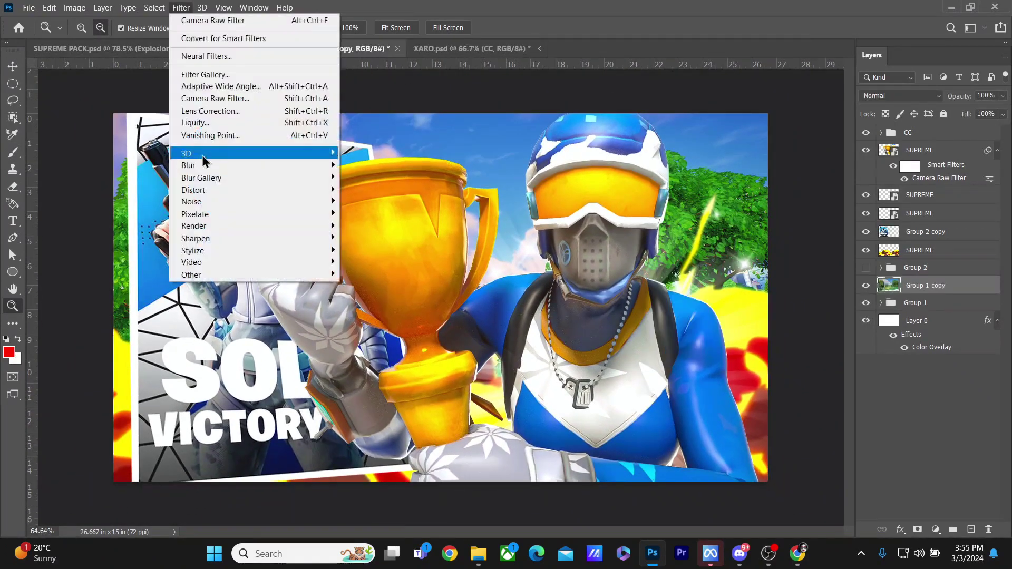
# Apply a Gaussian Blur to the Group 1 copy background and add a new Linear Dodge (Add) layer above it
pyautogui.click(393, 215)
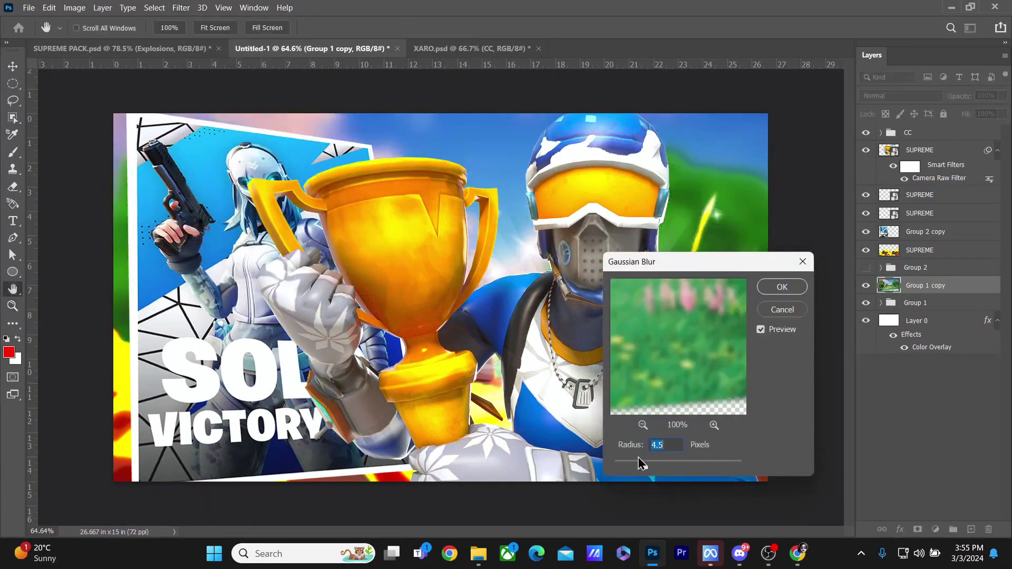
pyautogui.click(782, 287)
pyautogui.click(971, 529)
pyautogui.click(901, 96)
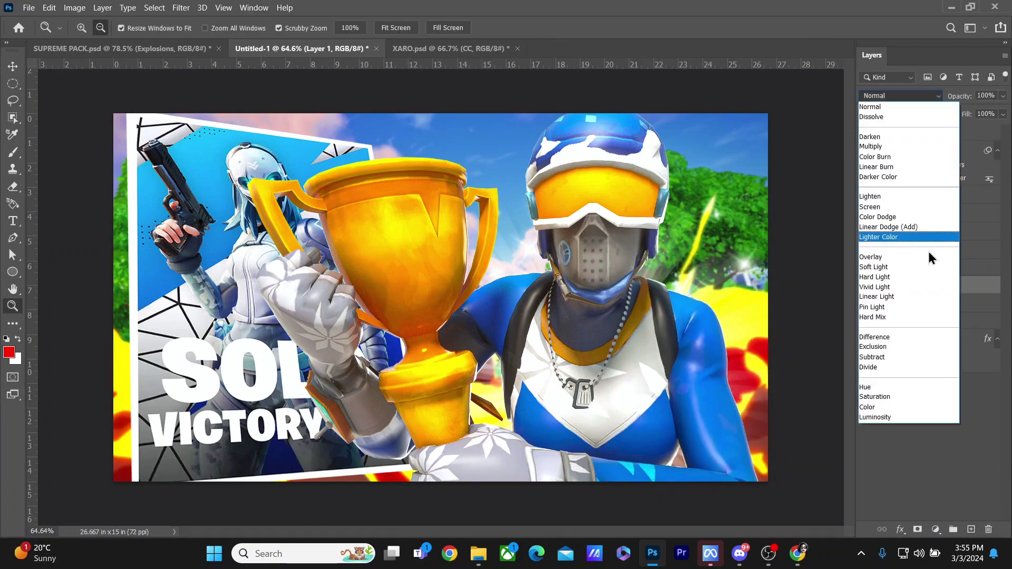
pyautogui.click(896, 226)
# Set up the Brush tool with green 4eff00 as the foreground colour and 26% opacity
pyautogui.click(13, 152)
pyautogui.click(95, 28)
pyautogui.click(112, 147)
pyautogui.click(96, 28)
pyautogui.click(8, 352)
pyautogui.click(555, 429)
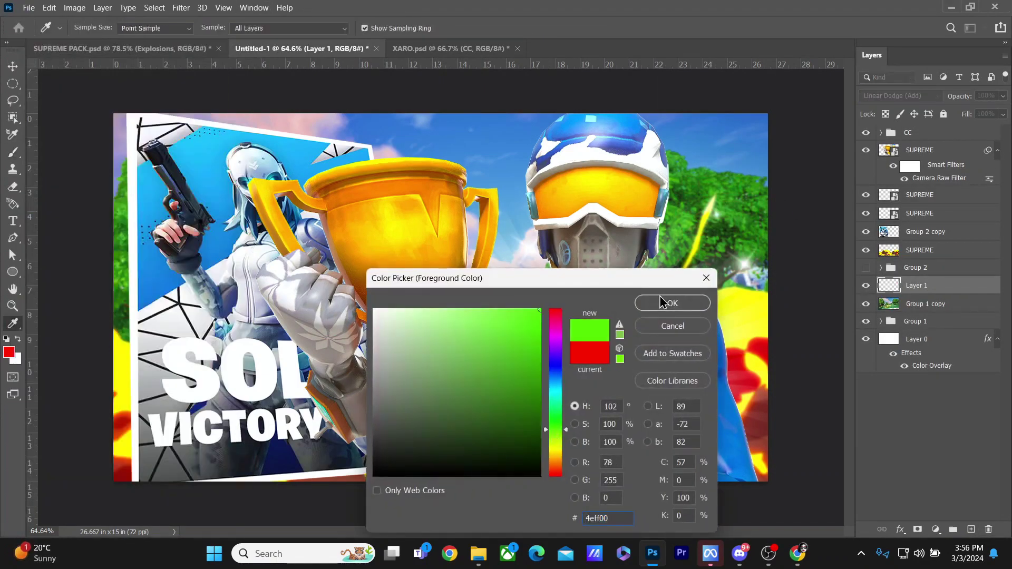
pyautogui.click(672, 302)
pyautogui.click(302, 28)
pyautogui.moveTo(319, 45); pyautogui.dragTo(270, 44)
# Paint soft green highlights over the trees beside the character on the Linear Dodge layer and undo the last strokes
pyautogui.click(725, 220)
pyautogui.click(693, 233)
pyautogui.click(751, 189)
pyautogui.hotkey('ctrl', 'z')
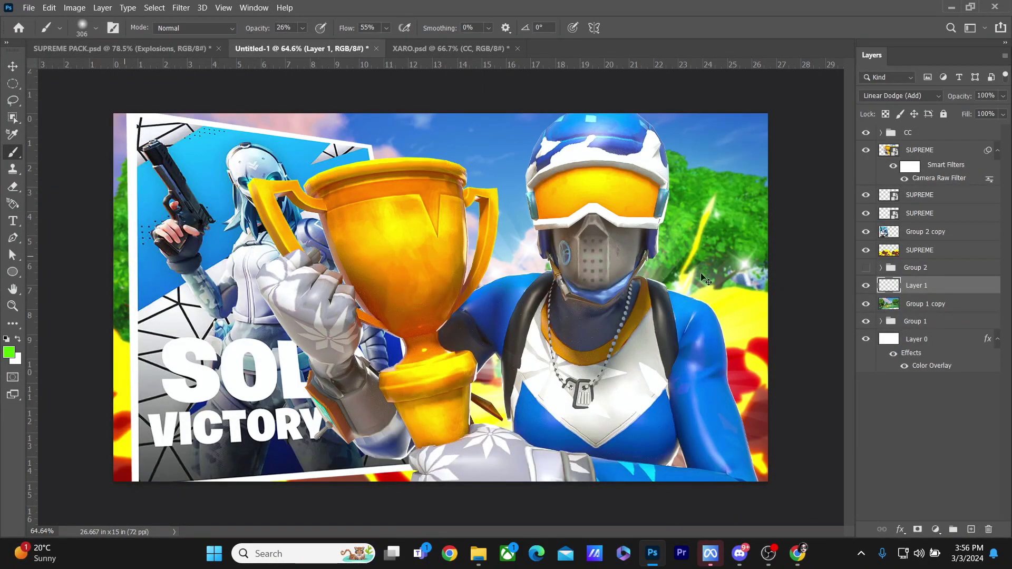
pyautogui.hotkey('ctrl', 'z')
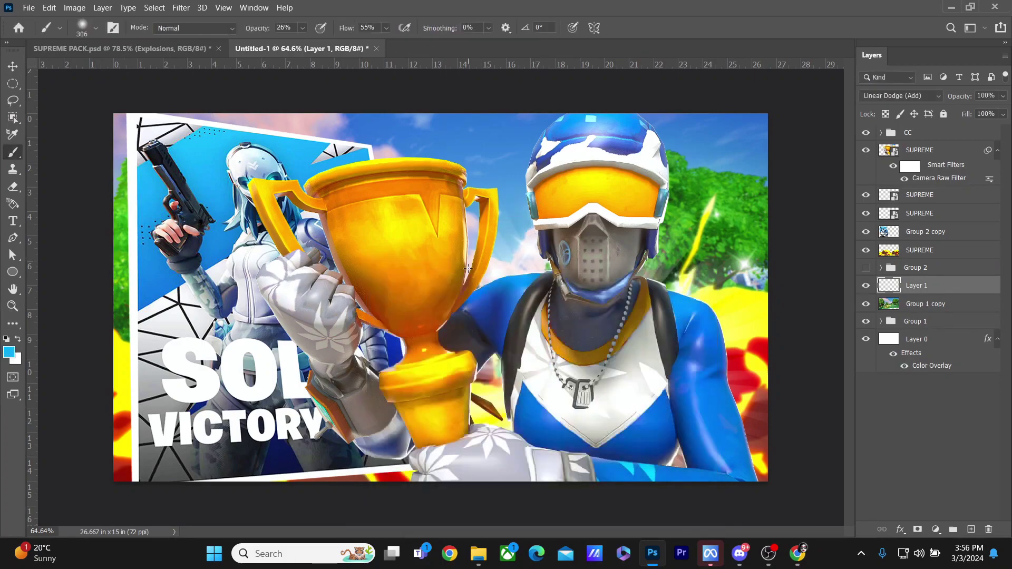
# Paint a soft light-blue glow across the sky on the Linear Dodge layer and undo the extra last stroke
pyautogui.moveTo(357, 138)
pyautogui.mouseDown()
pyautogui.moveTo(483, 187)
pyautogui.moveTo(490, 139)
pyautogui.moveTo(724, 124)
pyautogui.mouseUp()
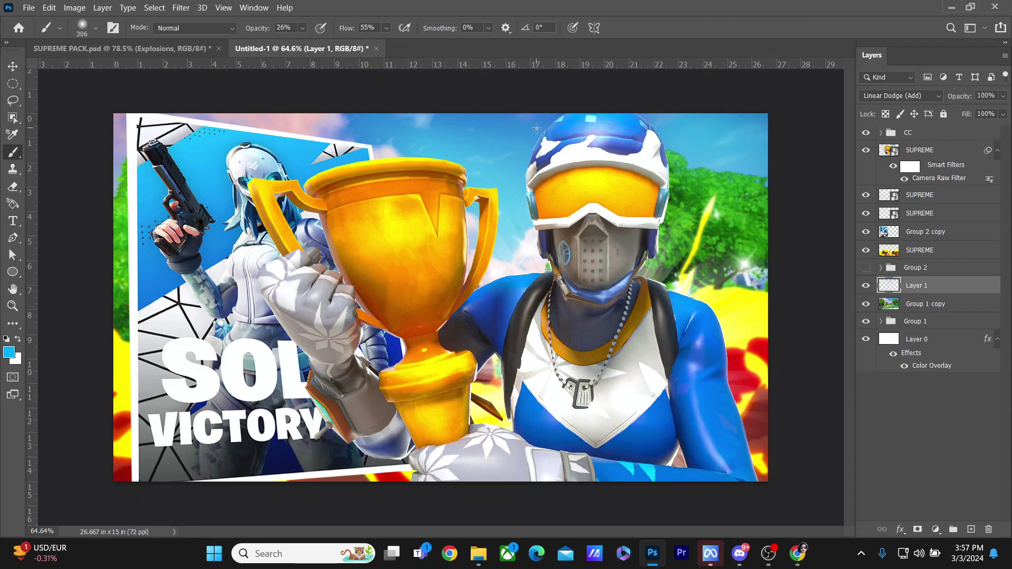
pyautogui.click(519, 149)
pyautogui.hotkey('ctrl', 'z')
# Compare the full thumbnail with the SUPREME layer directly below the character-with-trophy layer hidden and shown
pyautogui.click(14, 306)
pyautogui.rightClick(684, 184)
pyautogui.click(704, 192)
pyautogui.rightClick(591, 187)
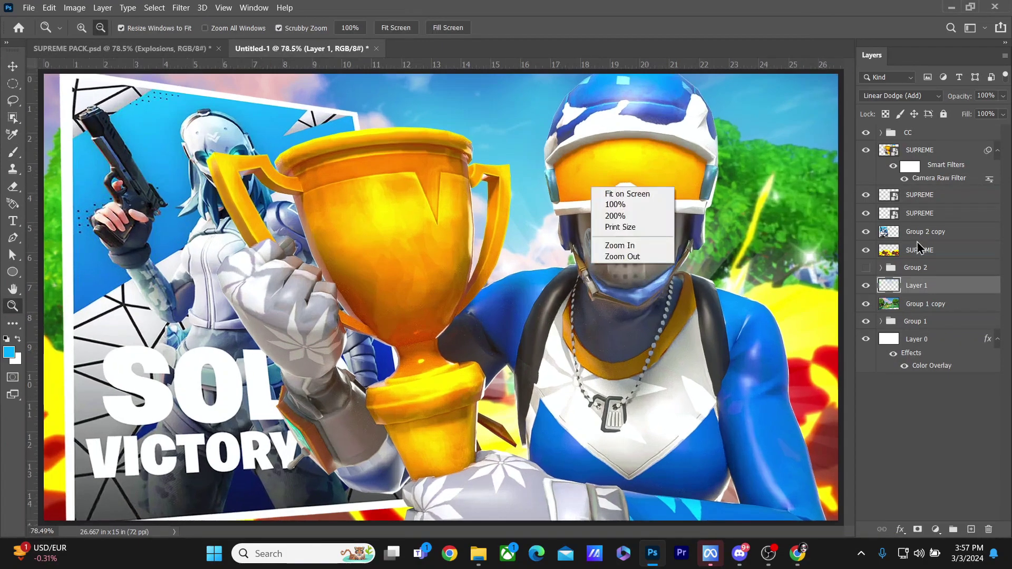
pyautogui.click(927, 195)
pyautogui.click(866, 196)
pyautogui.click(866, 195)
# Give the character-with-trophy layer an Inner Bevel (depth 1000%, size 1 px, angle 88°, highlight opacity 34%), a Stroke and an Outer Glow
pyautogui.click(965, 152)
pyautogui.doubleClick(965, 151)
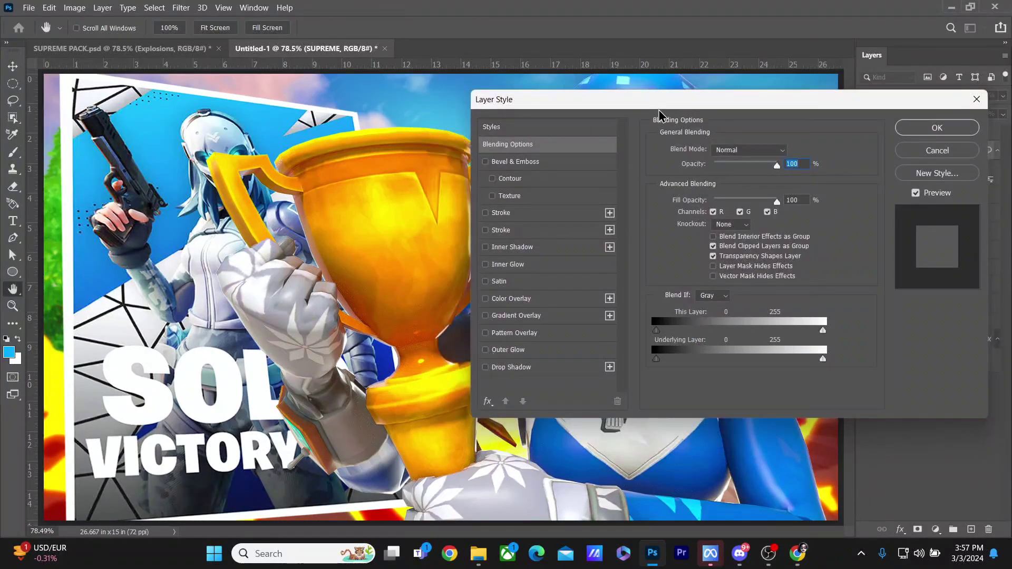
pyautogui.click(475, 246)
pyautogui.click(781, 408)
pyautogui.click(378, 313)
pyautogui.click(664, 306)
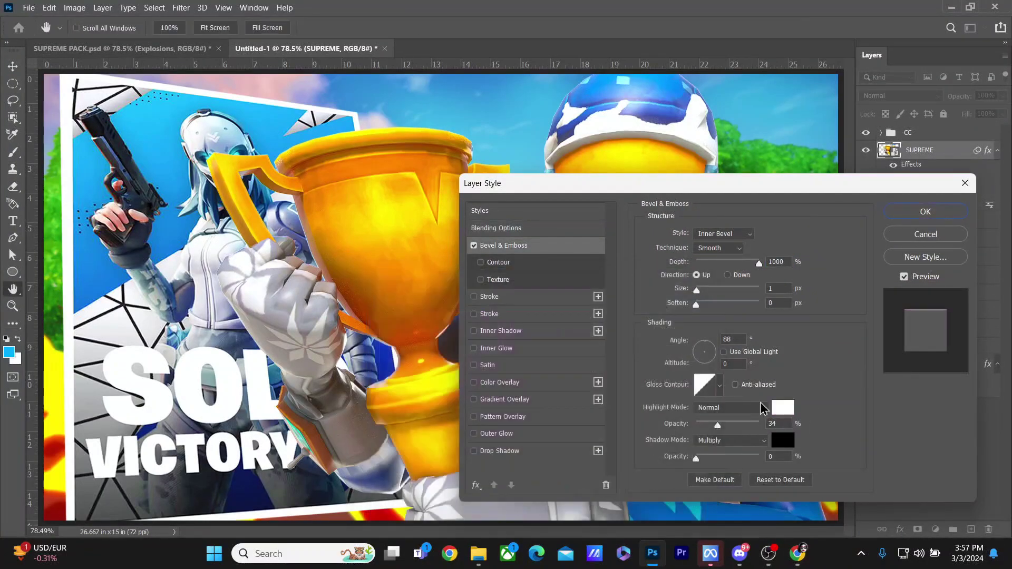
pyautogui.press('Return')
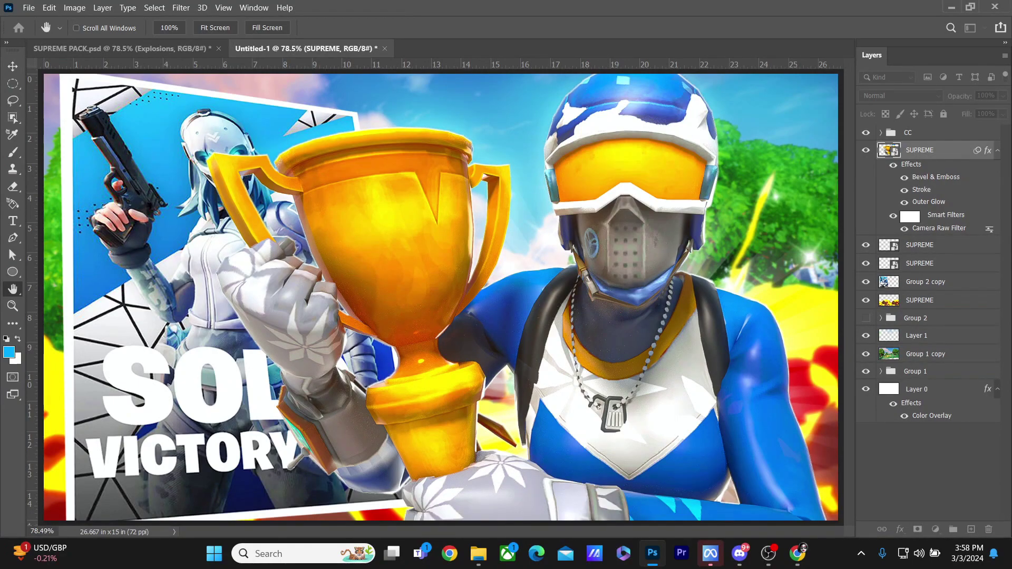
pyautogui.press('Return')
# Compare the painted glow layer hidden and shown, and lower its opacity to 84%
pyautogui.click(897, 349)
pyautogui.click(866, 336)
pyautogui.click(866, 336)
pyautogui.click(916, 335)
pyautogui.click(1003, 96)
pyautogui.moveTo(1004, 111); pyautogui.dragTo(992, 112)
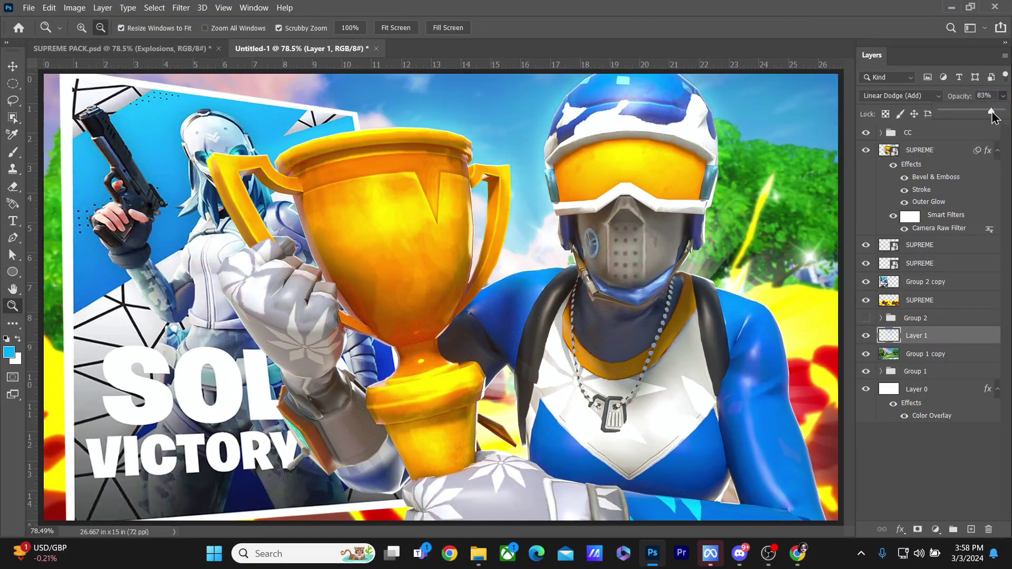
pyautogui.scroll(-3, 527, 297)
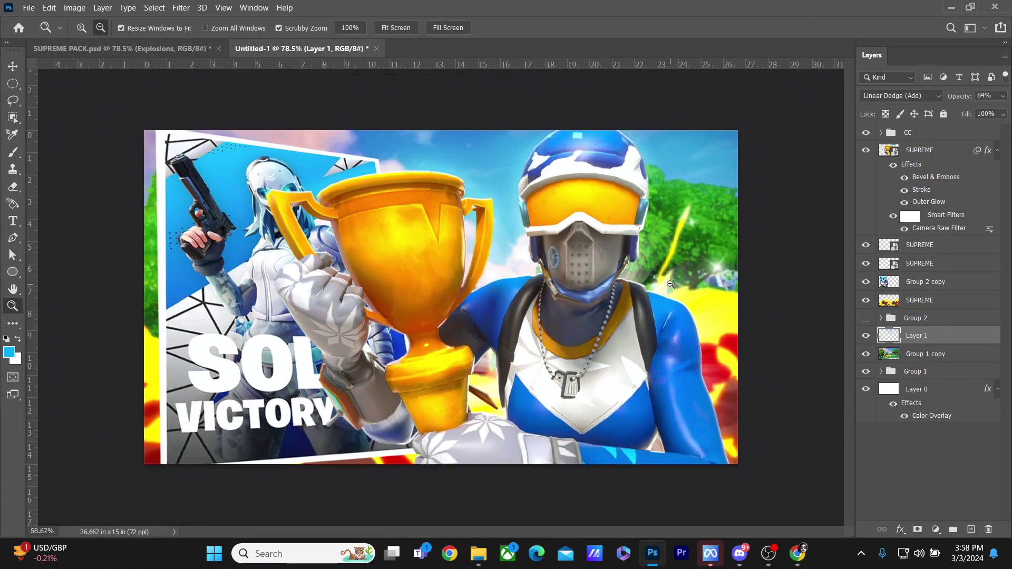
pyautogui.scroll(3, 527, 298)
# Copy an element from a layer group in SUPREME PACK.psd into the thumbnail, raise it up the layer stack and start transforming it
pyautogui.click(153, 46)
pyautogui.click(866, 401)
pyautogui.click(881, 400)
pyautogui.moveTo(930, 419); pyautogui.dragTo(720, 91)
pyautogui.hotkey('ctrl', ']')
pyautogui.hotkey('ctrl', ']')
pyautogui.hotkey('ctrl', ']')
pyautogui.hotkey('ctrl', ']')
pyautogui.hotkey('ctrl', ']')
pyautogui.hotkey('ctrl', ']')
pyautogui.hotkey('ctrl', 't')
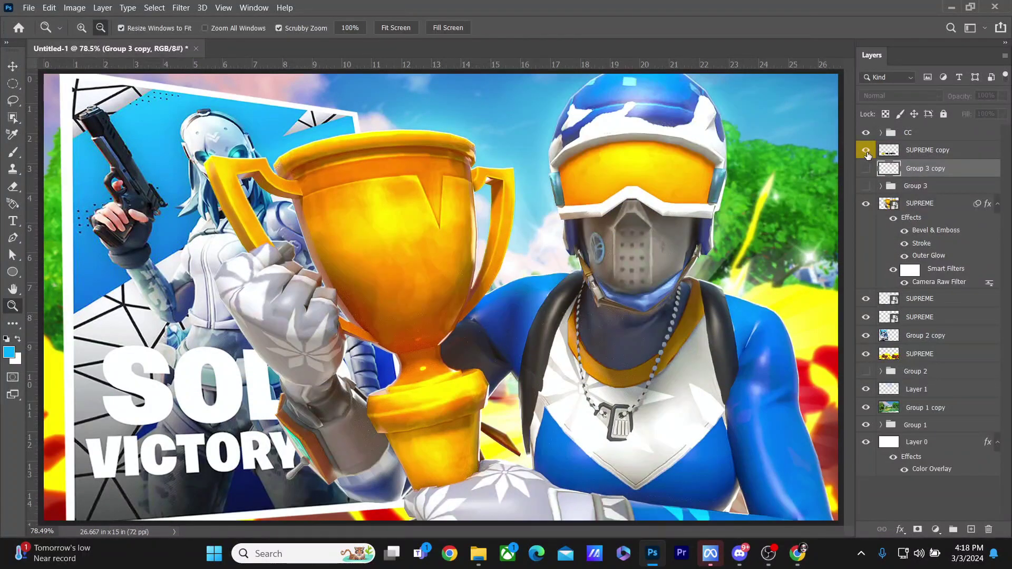
# Hide the SUPREME copy layer and show the Group 3 copy name banner over the character's helmet
pyautogui.click(867, 155)
pyautogui.scroll(-2, 215, 336)
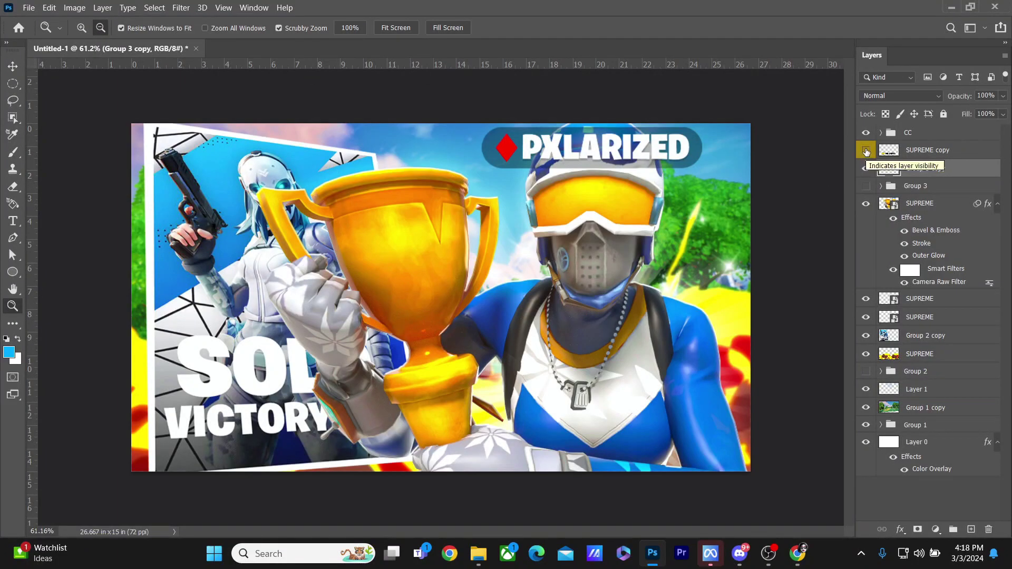
pyautogui.scroll(2, 547, 226)
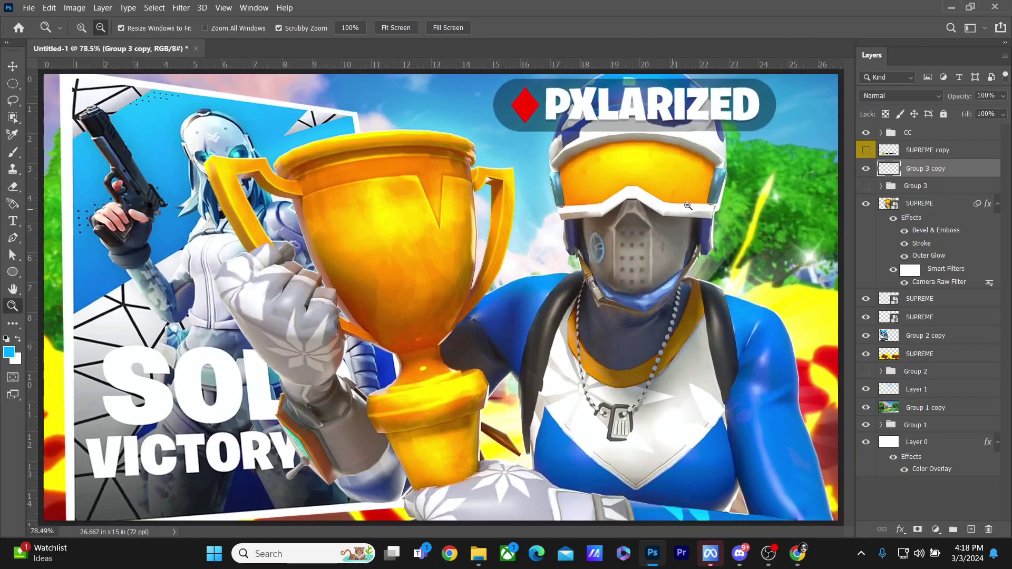
# Scale the name banner over the helmet down to about 96%
pyautogui.scroll(-2, 640, 200)
pyautogui.rightClick(630, 196)
pyautogui.click(656, 200)
pyautogui.rightClick(662, 212)
pyautogui.click(671, 218)
pyautogui.moveTo(678, 226); pyautogui.dragTo(656, 227)
pyautogui.moveTo(607, 151); pyautogui.dragTo(624, 154)
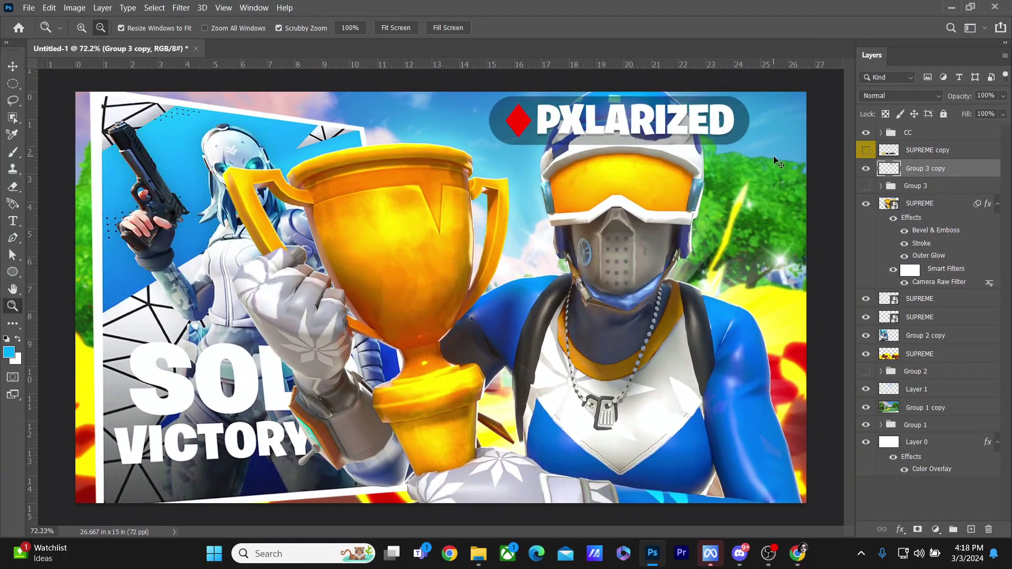
pyautogui.hotkey('ctrl', 't')
pyautogui.moveTo(749, 119); pyautogui.dragTo(736, 103)
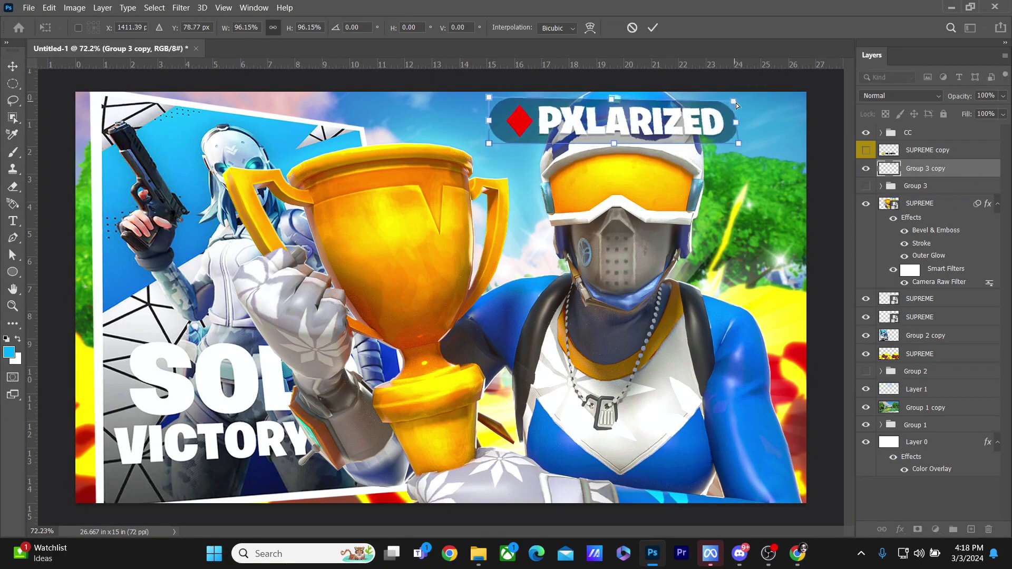